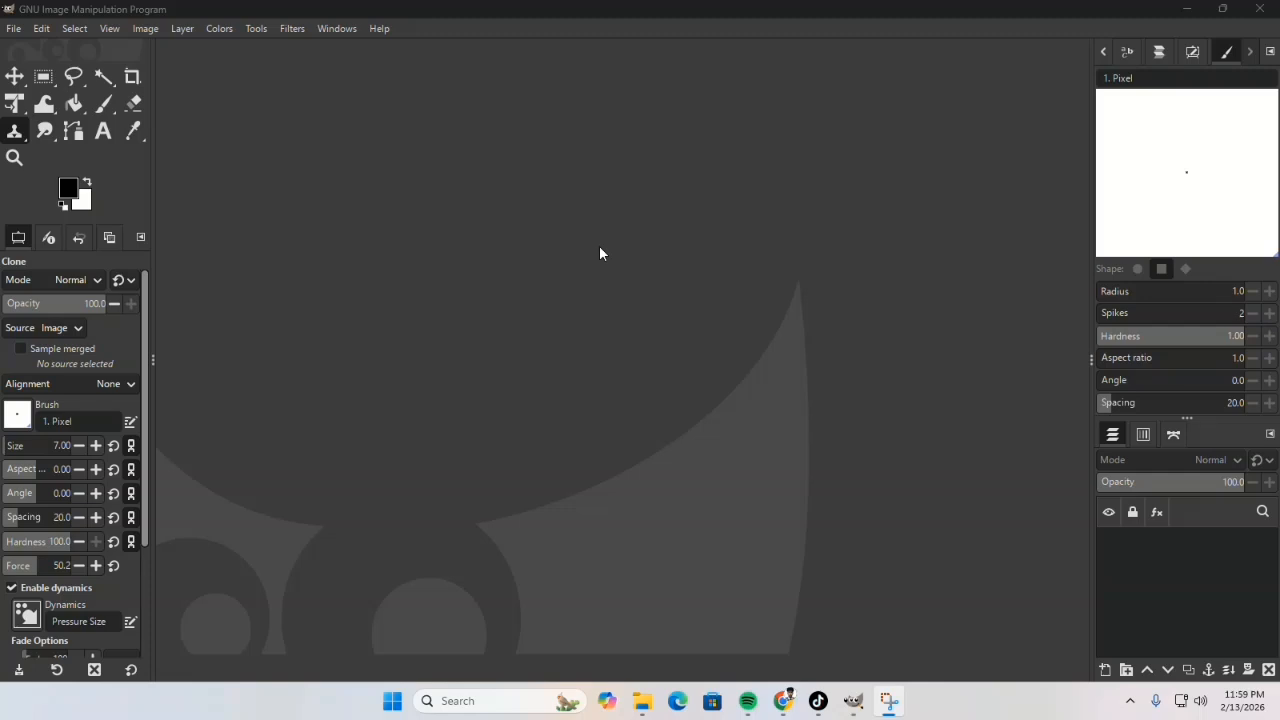
Step: Copy the Freepik sunset photo with flying birds from the Google image results and paste it as a new image in GIMP
{"action": "key", "text": "alt+Tab"}
{"action": "key", "text": "alt+Tab"}
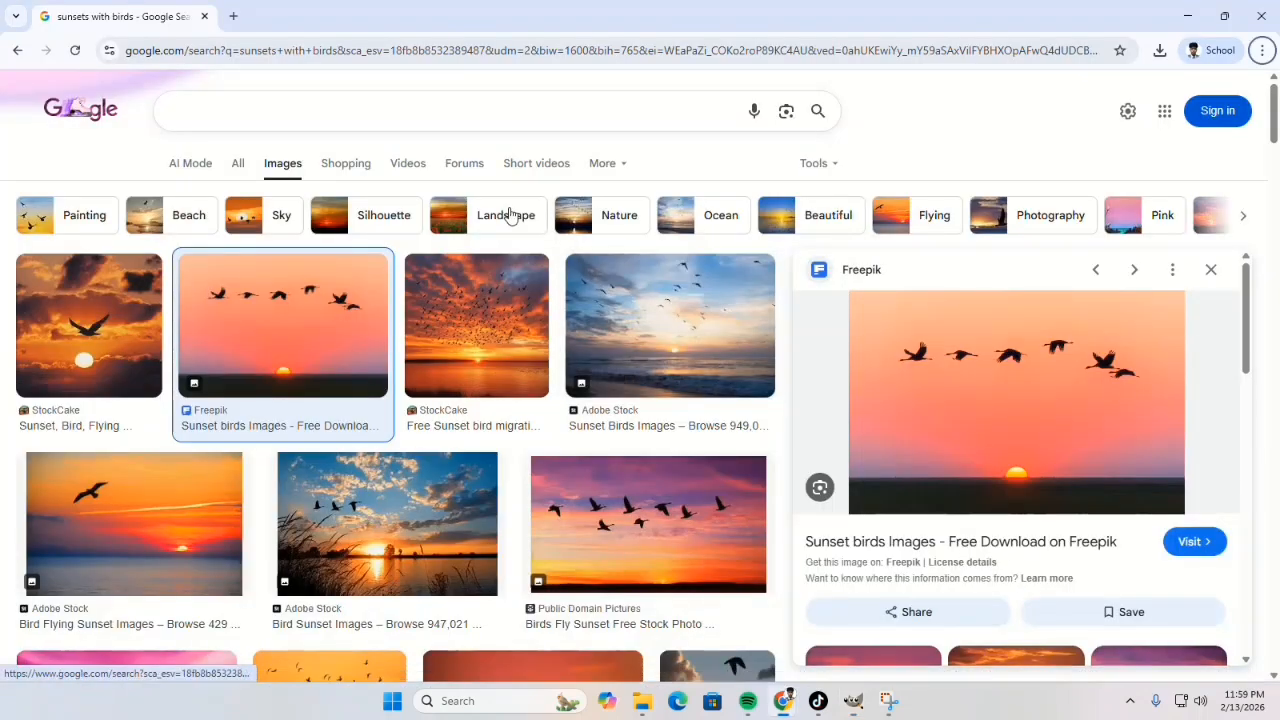
{"action": "right_click", "coordinate": [1030, 348]}
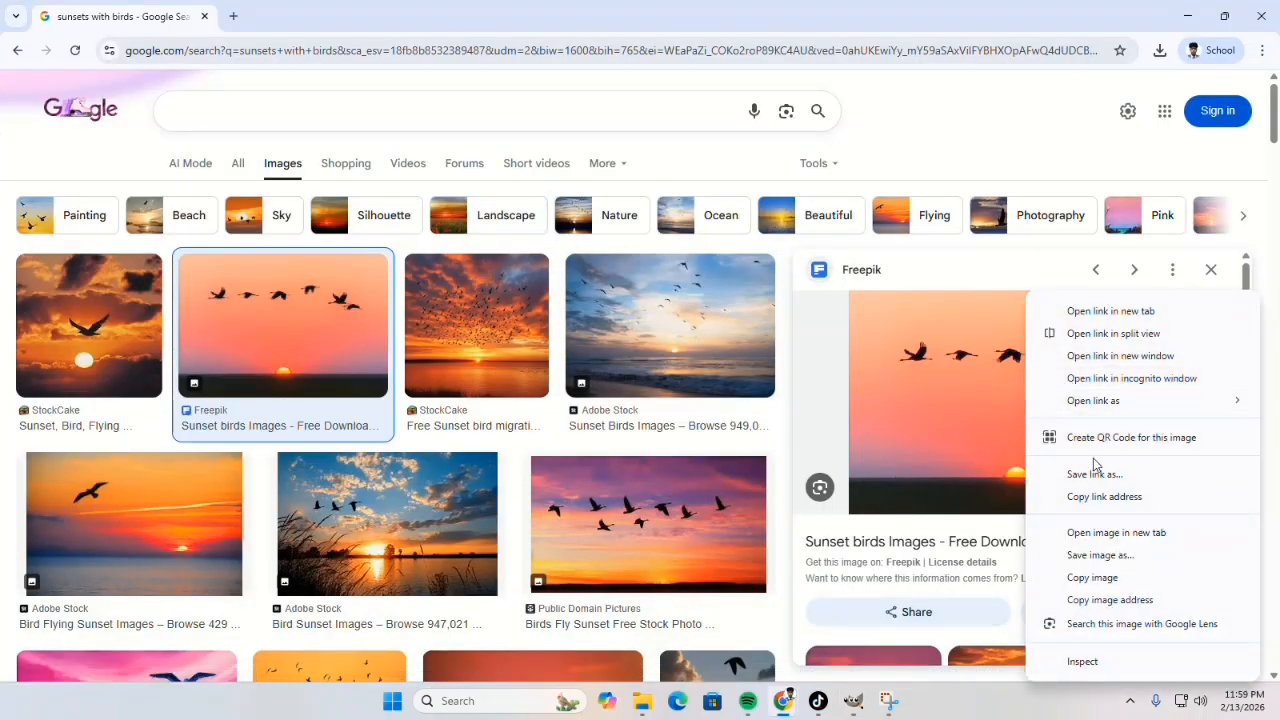
{"action": "left_click", "coordinate": [1100, 577]}
{"action": "key", "text": "alt+Tab"}
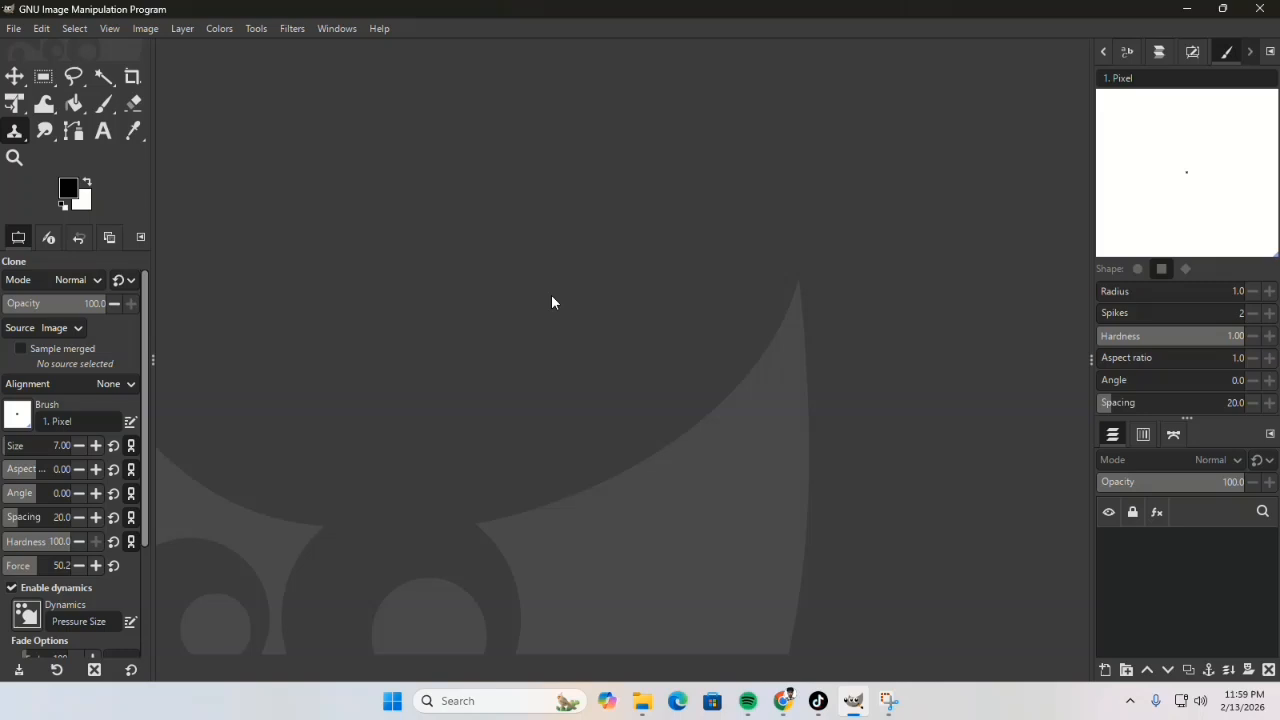
{"action": "key", "text": "ctrl+shift+v"}
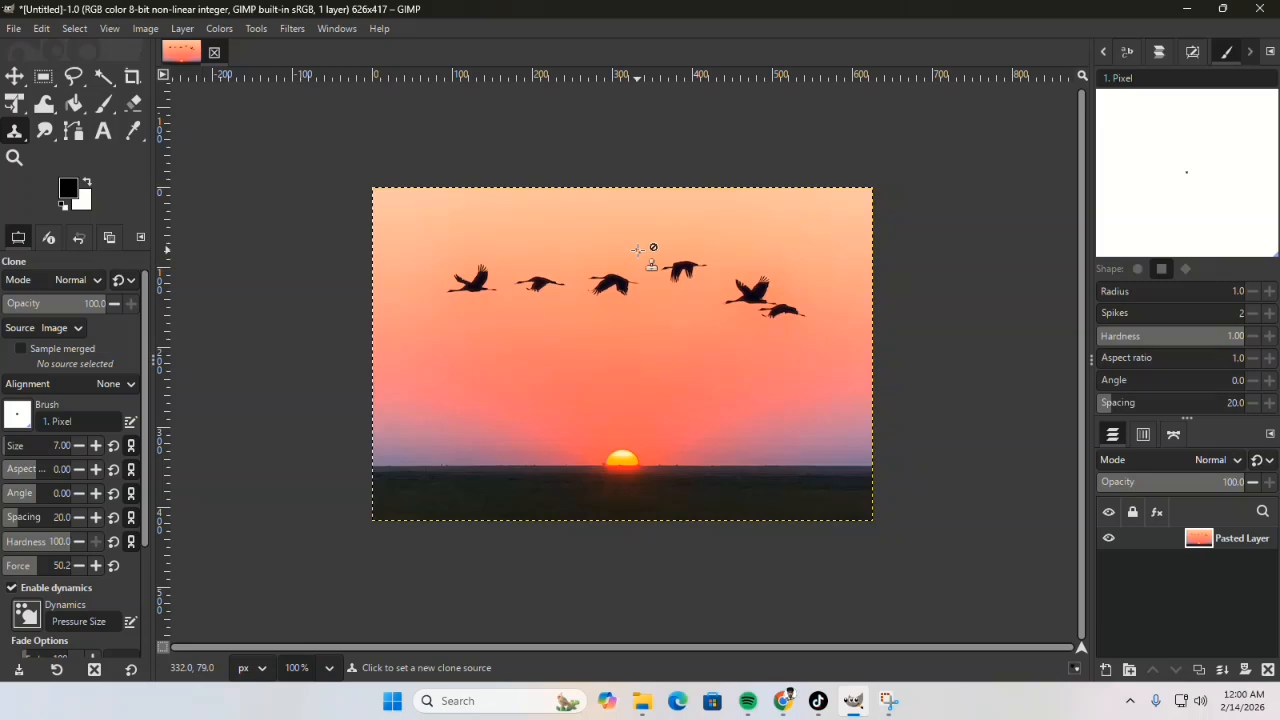
Step: Add a new layer named "healing LAYER" filled with transparency above the pasted photo
{"action": "key", "text": "ctrl+shift+n"}
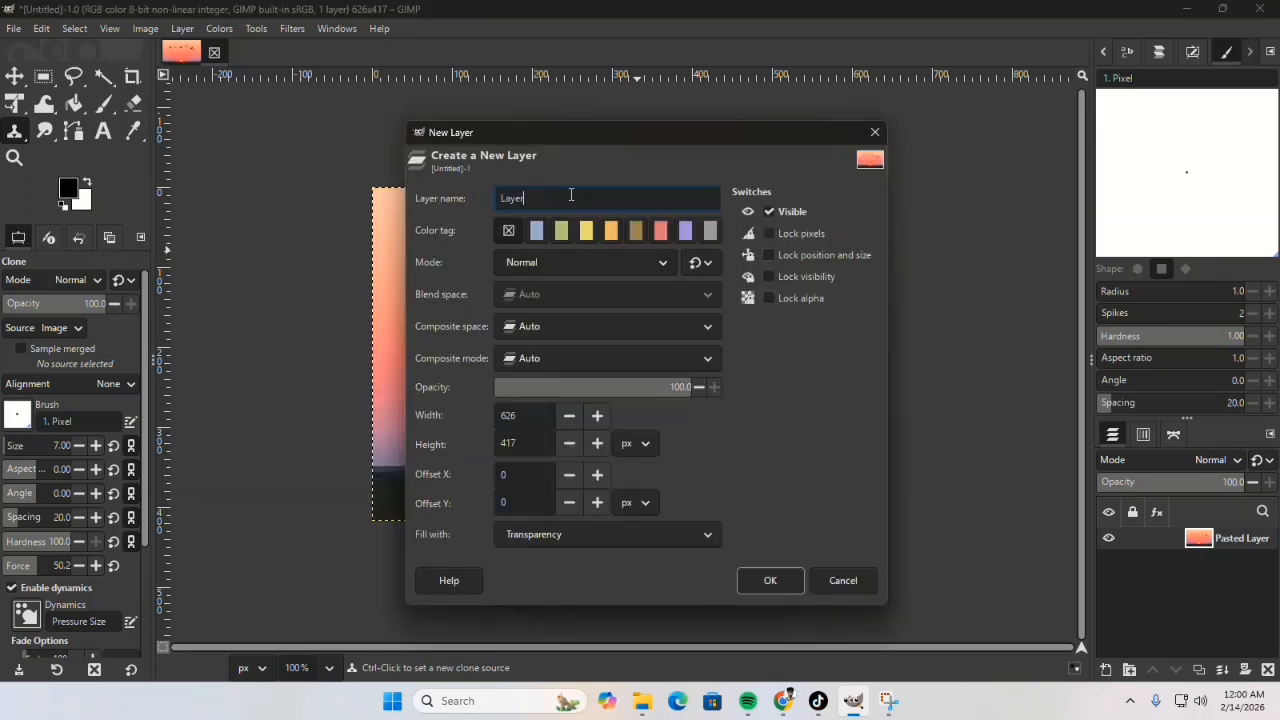
{"action": "type", "text": "HeALING LAYER"}
{"action": "key", "text": "BackSpace"}
{"action": "key", "text": "BackSpace"}
{"action": "key", "text": "BackSpace"}
{"action": "key", "text": "BackSpace"}
{"action": "key", "text": "BackSpace"}
{"action": "key", "text": "BackSpace"}
{"action": "key", "text": "BackSpace"}
{"action": "key", "text": "BackSpace"}
{"action": "key", "text": "BackSpace"}
{"action": "key", "text": "BackSpace"}
{"action": "key", "text": "BackSpace"}
{"action": "key", "text": "BackSpace"}
{"action": "key", "text": "BackSpace"}
{"action": "type", "text": "HEAL"}
{"action": "key", "text": "BackSpace"}
{"action": "key", "text": "BackSpace"}
{"action": "key", "text": "BackSpace"}
{"action": "key", "text": "BackSpace"}
{"action": "type", "text": "healing Lay"}
{"action": "key", "text": "BackSpace"}
{"action": "key", "text": "BackSpace"}
{"action": "type", "text": "AYER"}
{"action": "left_click", "coordinate": [617, 527]}
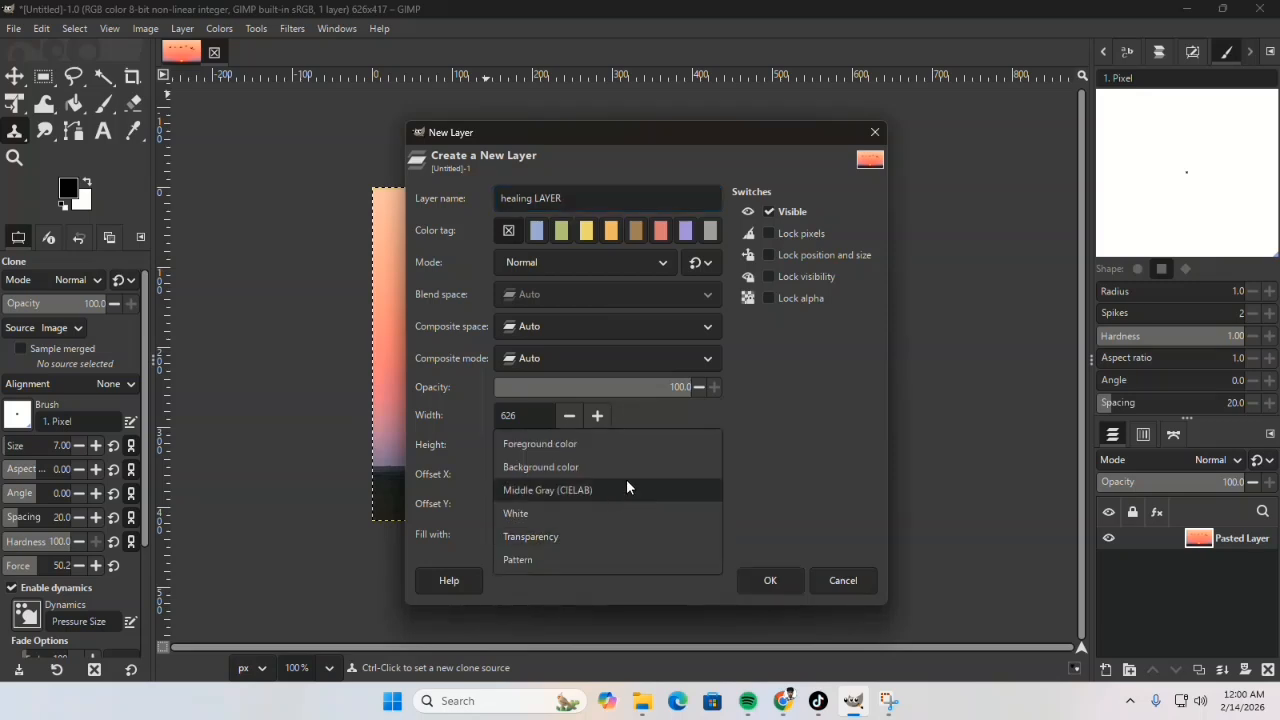
{"action": "left_click", "coordinate": [545, 536]}
{"action": "left_click", "coordinate": [765, 580]}
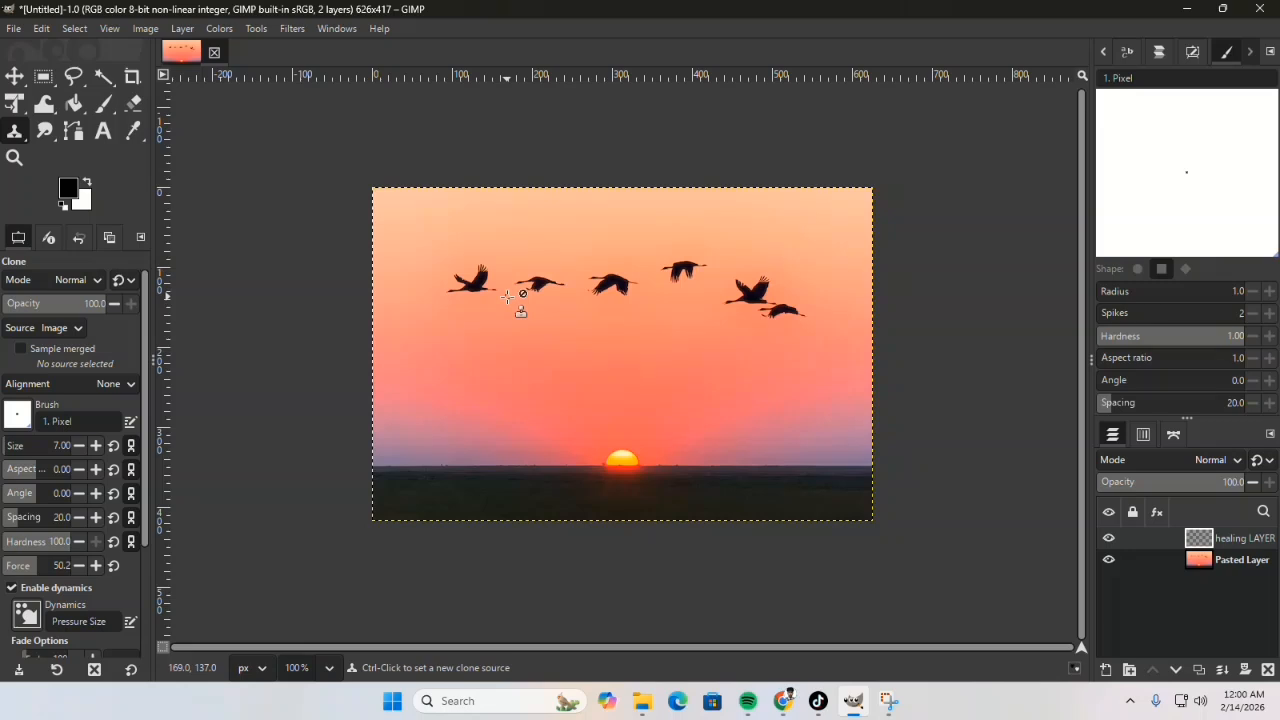
Step: Use the Healing tool with clear sky as the source to paint out the two leftmost birds on the healing layer
{"action": "left_click_drag", "start_coordinate": [145, 445], "coordinate": [145, 567]}
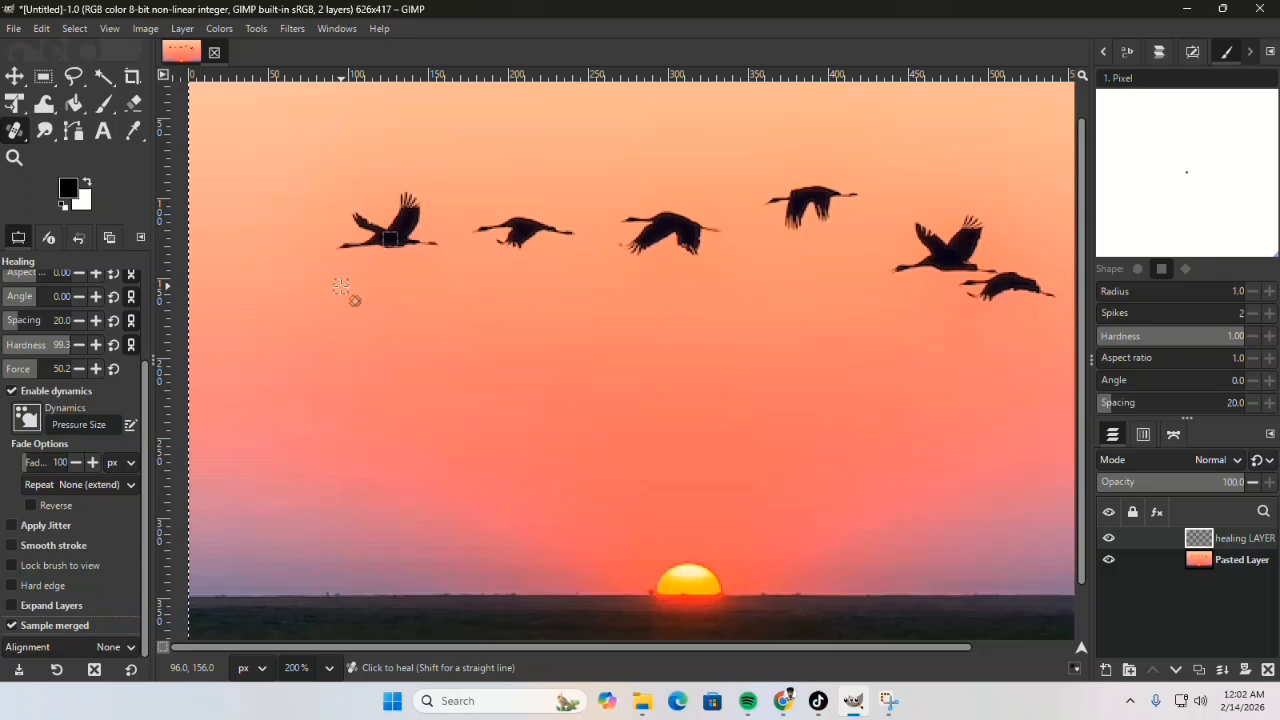
{"action": "left_click", "coordinate": [341, 280], "text": "ctrl"}
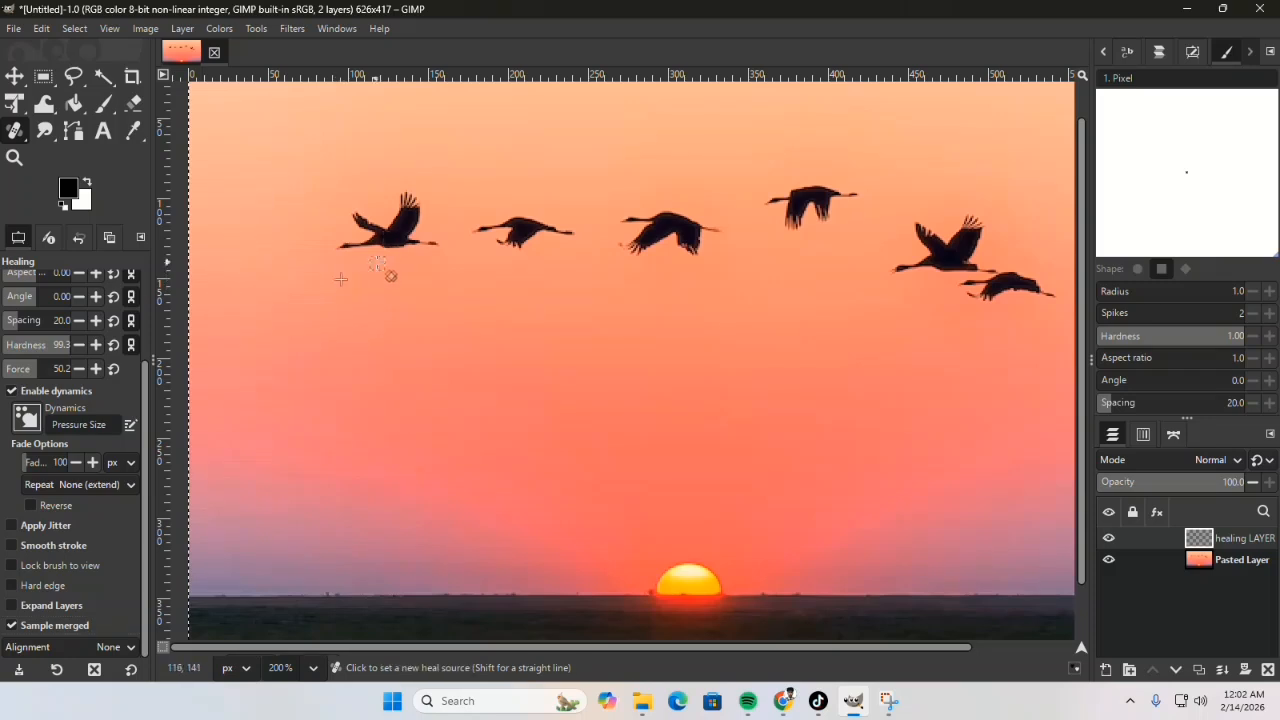
{"action": "mouse_move", "coordinate": [427, 287]}
{"action": "left_mouse_down"}
{"action": "mouse_move", "coordinate": [405, 233]}
{"action": "mouse_move", "coordinate": [380, 241]}
{"action": "mouse_move", "coordinate": [405, 223]}
{"action": "mouse_move", "coordinate": [378, 241]}
{"action": "mouse_move", "coordinate": [410, 216]}
{"action": "mouse_move", "coordinate": [387, 237]}
{"action": "mouse_move", "coordinate": [405, 230]}
{"action": "mouse_move", "coordinate": [406, 248]}
{"action": "mouse_move", "coordinate": [401, 218]}
{"action": "mouse_move", "coordinate": [387, 238]}
{"action": "mouse_move", "coordinate": [409, 207]}
{"action": "mouse_move", "coordinate": [390, 237]}
{"action": "mouse_move", "coordinate": [355, 241]}
{"action": "mouse_move", "coordinate": [418, 241]}
{"action": "mouse_move", "coordinate": [354, 248]}
{"action": "mouse_move", "coordinate": [358, 217]}
{"action": "mouse_move", "coordinate": [381, 234]}
{"action": "mouse_move", "coordinate": [362, 221]}
{"action": "mouse_move", "coordinate": [346, 230]}
{"action": "mouse_move", "coordinate": [363, 238]}
{"action": "mouse_move", "coordinate": [373, 225]}
{"action": "mouse_move", "coordinate": [333, 238]}
{"action": "mouse_move", "coordinate": [369, 239]}
{"action": "mouse_move", "coordinate": [390, 209]}
{"action": "mouse_move", "coordinate": [405, 234]}
{"action": "mouse_move", "coordinate": [400, 203]}
{"action": "mouse_move", "coordinate": [418, 234]}
{"action": "left_mouse_up"}
{"action": "left_click", "coordinate": [346, 281], "text": "ctrl"}
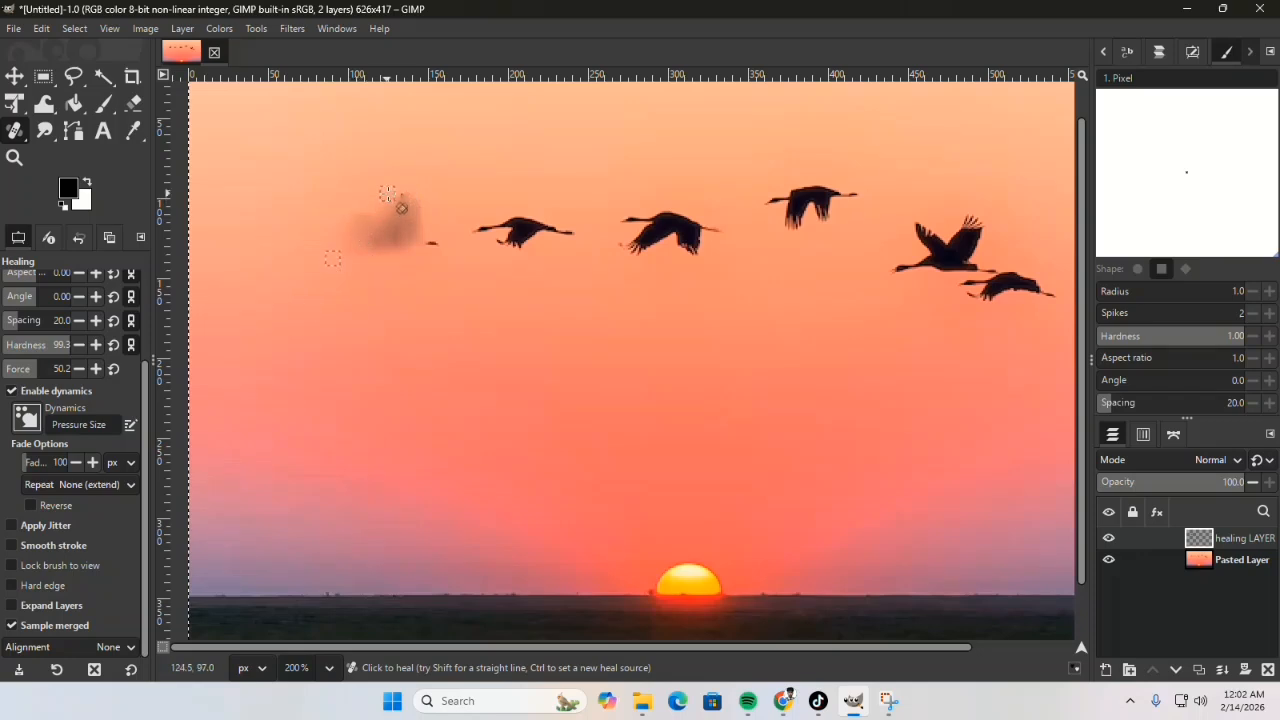
{"action": "mouse_move", "coordinate": [401, 213]}
{"action": "left_mouse_down"}
{"action": "mouse_move", "coordinate": [411, 168]}
{"action": "mouse_move", "coordinate": [385, 220]}
{"action": "mouse_move", "coordinate": [402, 172]}
{"action": "left_mouse_up"}
{"action": "left_click", "coordinate": [408, 336], "text": "ctrl"}
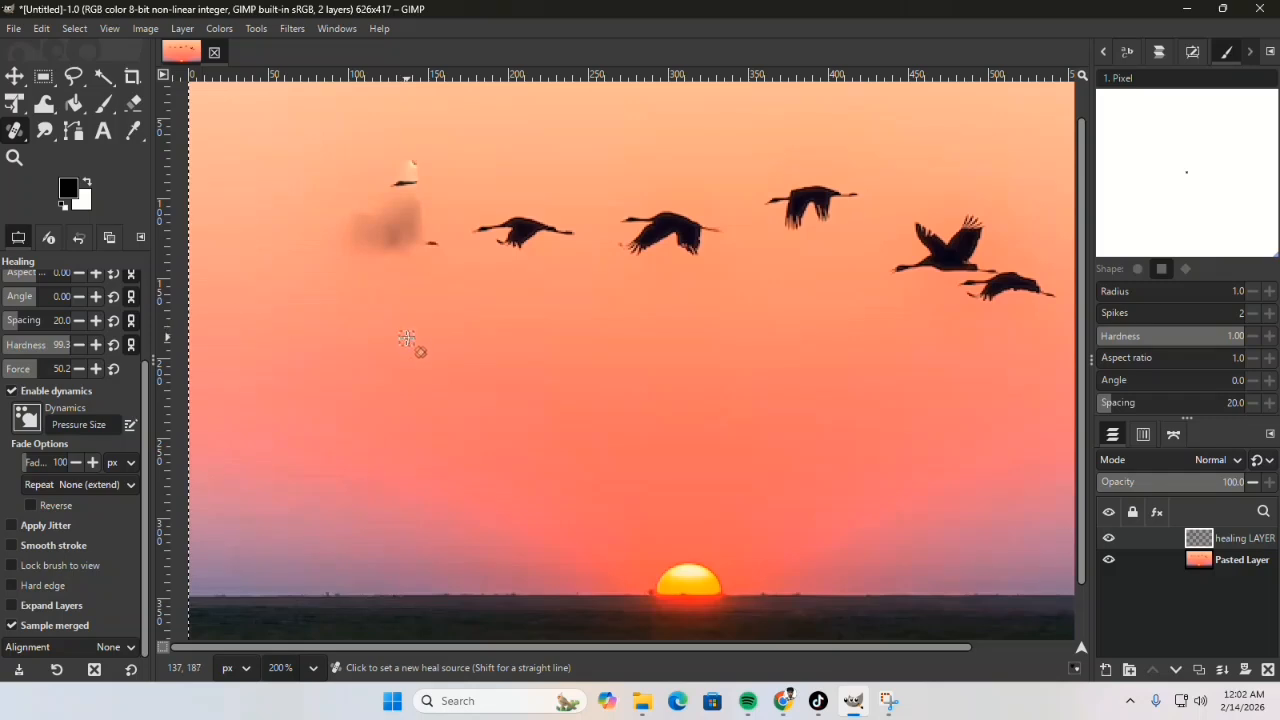
{"action": "mouse_move", "coordinate": [409, 171]}
{"action": "left_mouse_down"}
{"action": "mouse_move", "coordinate": [376, 219]}
{"action": "mouse_move", "coordinate": [395, 208]}
{"action": "mouse_move", "coordinate": [363, 229]}
{"action": "mouse_move", "coordinate": [384, 202]}
{"action": "mouse_move", "coordinate": [370, 213]}
{"action": "mouse_move", "coordinate": [386, 227]}
{"action": "mouse_move", "coordinate": [410, 218]}
{"action": "mouse_move", "coordinate": [402, 228]}
{"action": "mouse_move", "coordinate": [401, 217]}
{"action": "mouse_move", "coordinate": [423, 255]}
{"action": "mouse_move", "coordinate": [432, 238]}
{"action": "mouse_move", "coordinate": [434, 255]}
{"action": "mouse_move", "coordinate": [409, 205]}
{"action": "mouse_move", "coordinate": [381, 224]}
{"action": "mouse_move", "coordinate": [400, 237]}
{"action": "mouse_move", "coordinate": [409, 220]}
{"action": "mouse_move", "coordinate": [394, 245]}
{"action": "mouse_move", "coordinate": [404, 206]}
{"action": "mouse_move", "coordinate": [377, 240]}
{"action": "left_mouse_up"}
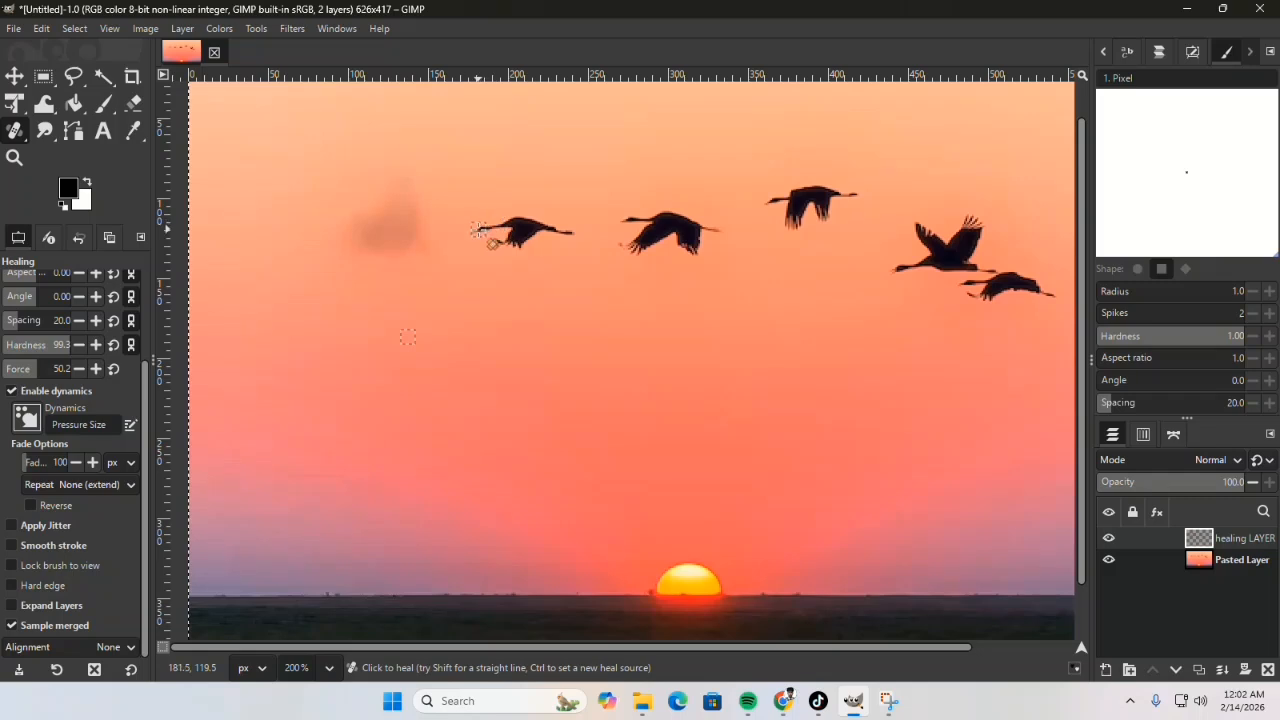
{"action": "mouse_move", "coordinate": [493, 245]}
{"action": "left_mouse_down"}
{"action": "mouse_move", "coordinate": [561, 221]}
{"action": "mouse_move", "coordinate": [513, 229]}
{"action": "mouse_move", "coordinate": [509, 217]}
{"action": "mouse_move", "coordinate": [524, 226]}
{"action": "mouse_move", "coordinate": [495, 237]}
{"action": "mouse_move", "coordinate": [531, 235]}
{"action": "mouse_move", "coordinate": [482, 246]}
{"action": "mouse_move", "coordinate": [575, 235]}
{"action": "mouse_move", "coordinate": [493, 218]}
{"action": "mouse_move", "coordinate": [536, 229]}
{"action": "mouse_move", "coordinate": [504, 229]}
{"action": "mouse_move", "coordinate": [512, 236]}
{"action": "mouse_move", "coordinate": [546, 233]}
{"action": "mouse_move", "coordinate": [515, 248]}
{"action": "left_mouse_up"}
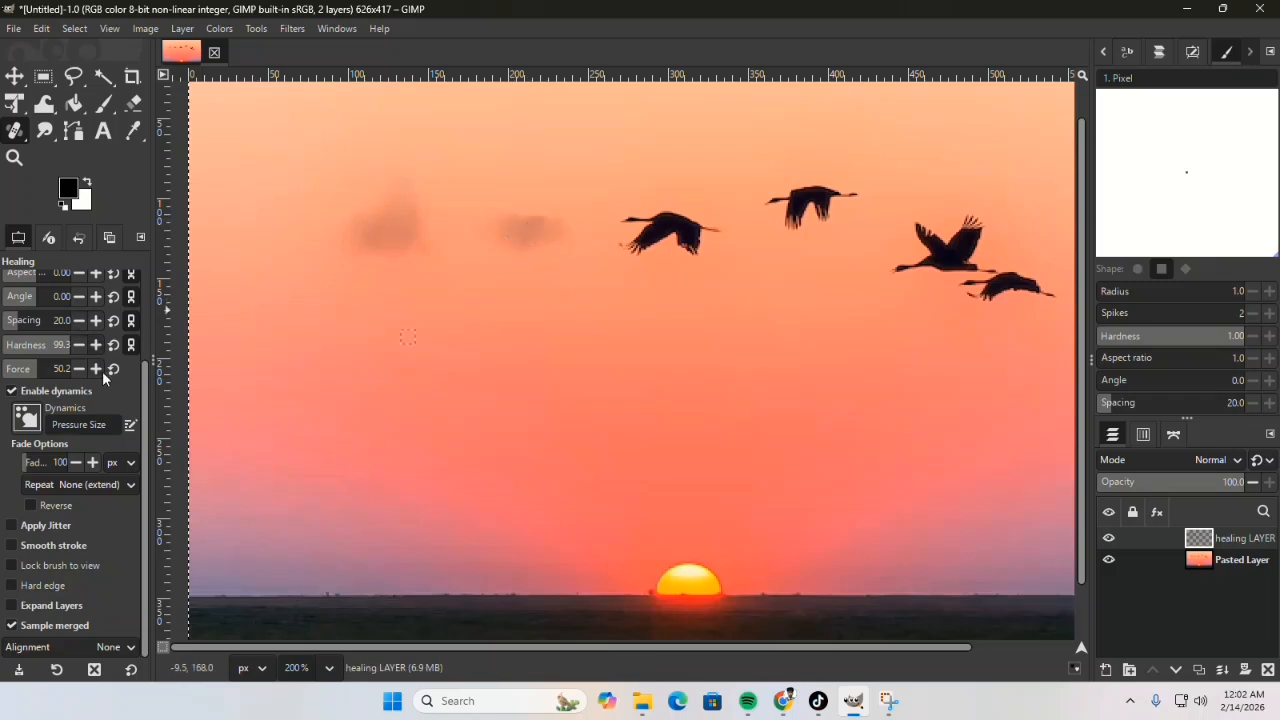
Step: Enable Smooth stroke with quality 21 and weight 51, and heal the dark smudge left by the first bird
{"action": "left_click", "coordinate": [13, 545]}
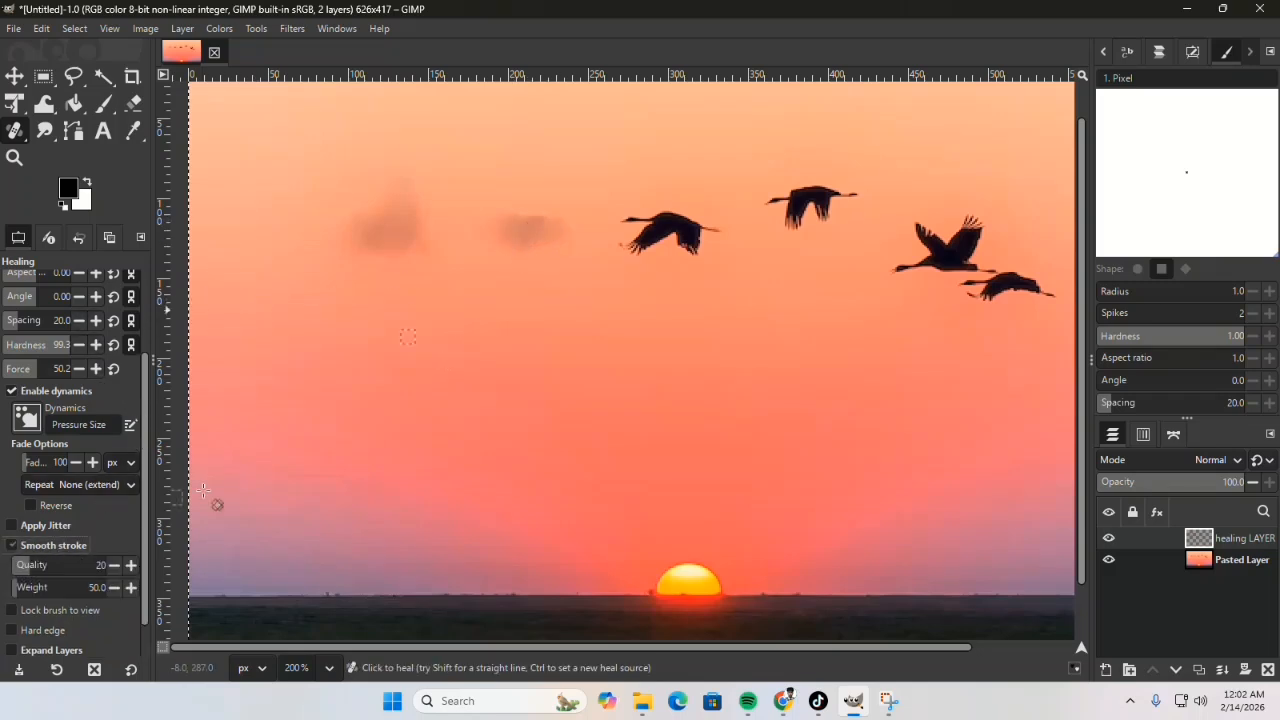
{"action": "left_click", "coordinate": [131, 565]}
{"action": "left_click", "coordinate": [131, 587]}
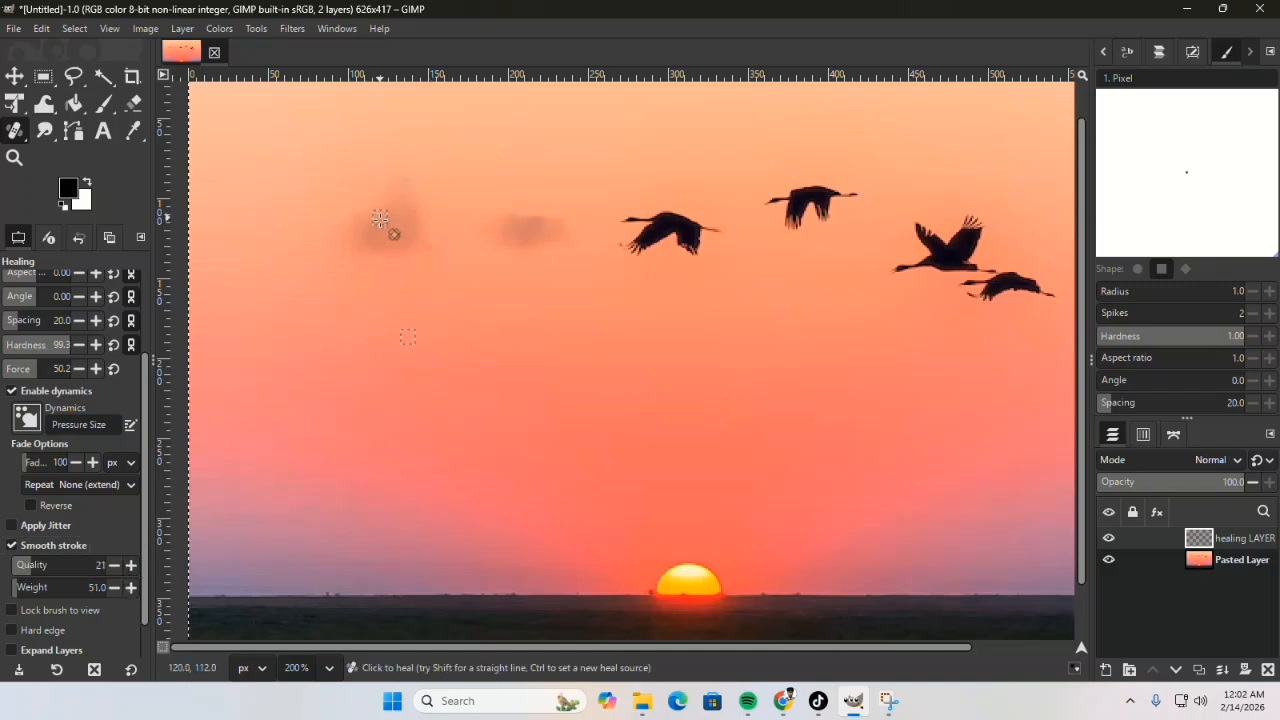
{"action": "mouse_move", "coordinate": [394, 229]}
{"action": "left_mouse_down"}
{"action": "mouse_move", "coordinate": [402, 183]}
{"action": "mouse_move", "coordinate": [381, 190]}
{"action": "mouse_move", "coordinate": [360, 248]}
{"action": "mouse_move", "coordinate": [424, 225]}
{"action": "mouse_move", "coordinate": [550, 234]}
{"action": "mouse_move", "coordinate": [519, 213]}
{"action": "mouse_move", "coordinate": [485, 254]}
{"action": "mouse_move", "coordinate": [558, 215]}
{"action": "mouse_move", "coordinate": [531, 251]}
{"action": "mouse_move", "coordinate": [470, 257]}
{"action": "mouse_move", "coordinate": [420, 241]}
{"action": "mouse_move", "coordinate": [330, 303]}
{"action": "mouse_move", "coordinate": [406, 201]}
{"action": "mouse_move", "coordinate": [390, 260]}
{"action": "mouse_move", "coordinate": [412, 199]}
{"action": "mouse_move", "coordinate": [395, 247]}
{"action": "mouse_move", "coordinate": [409, 253]}
{"action": "mouse_move", "coordinate": [360, 234]}
{"action": "mouse_move", "coordinate": [366, 203]}
{"action": "mouse_move", "coordinate": [382, 265]}
{"action": "mouse_move", "coordinate": [360, 229]}
{"action": "left_mouse_up"}
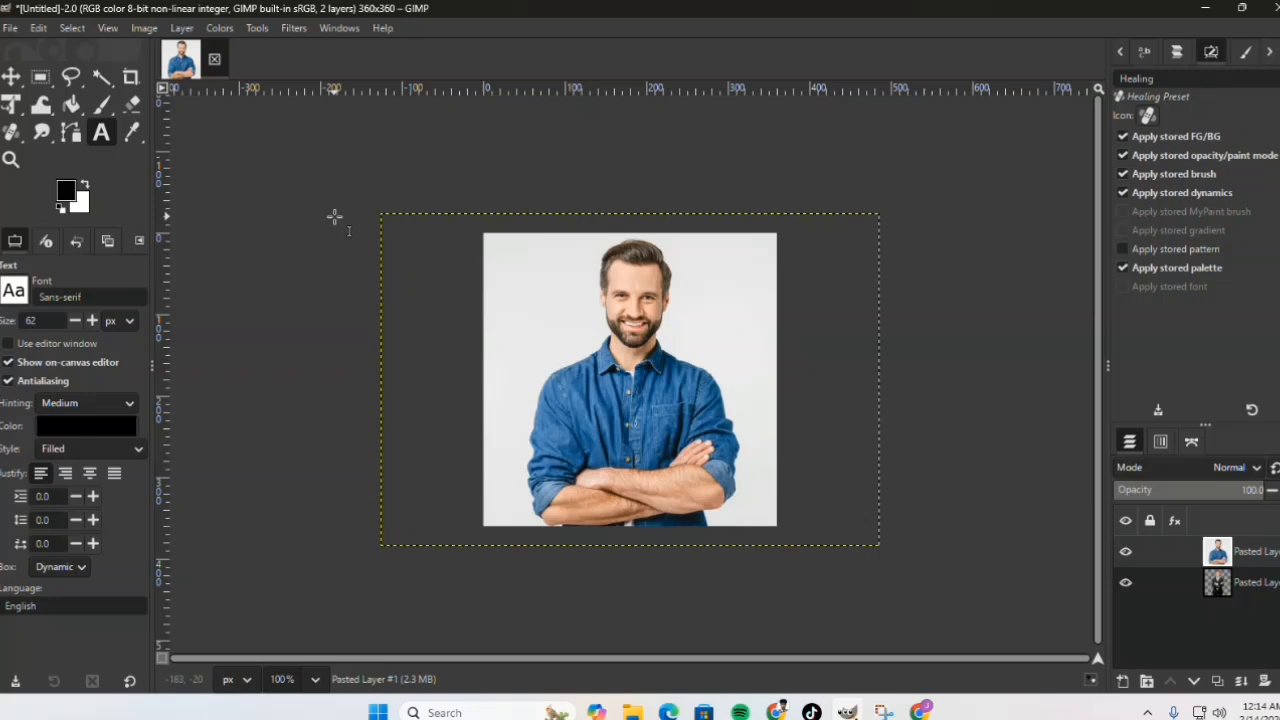
Step: Activate the Paths tool for the portrait of the man in the blue shirt and set its edit mode to Design
{"action": "left_click", "coordinate": [69, 133]}
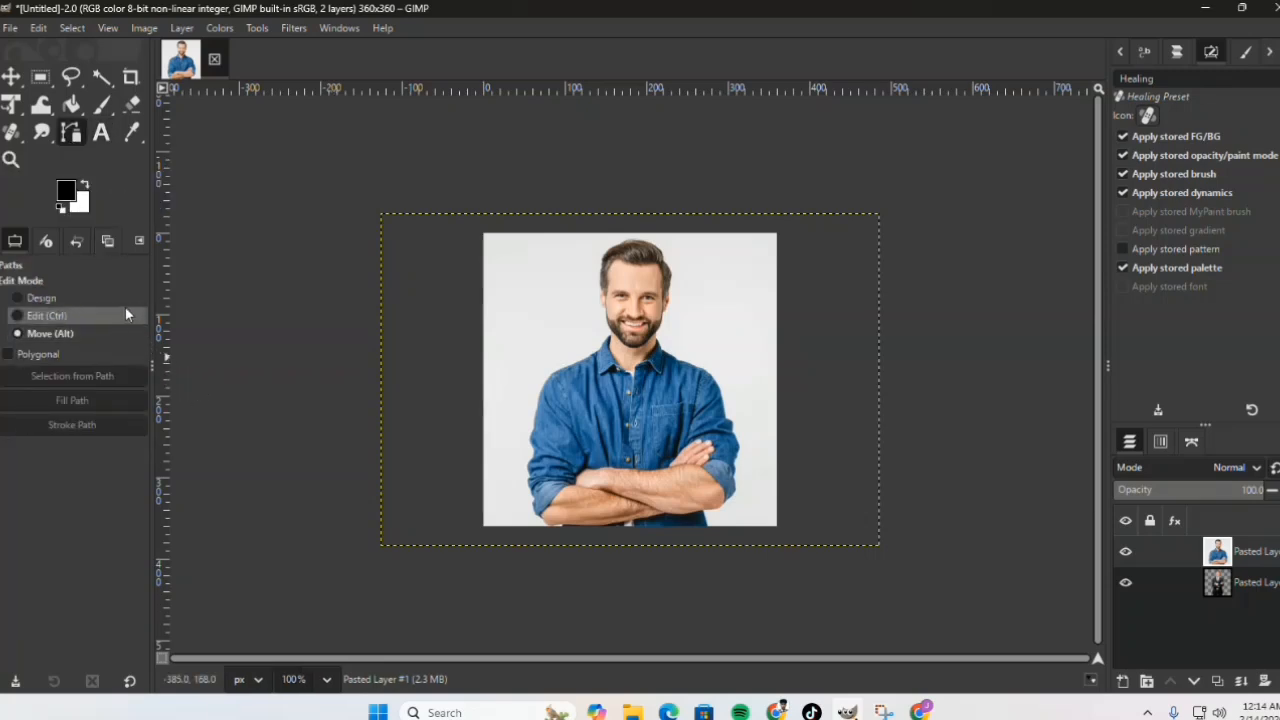
{"action": "left_click", "coordinate": [101, 297]}
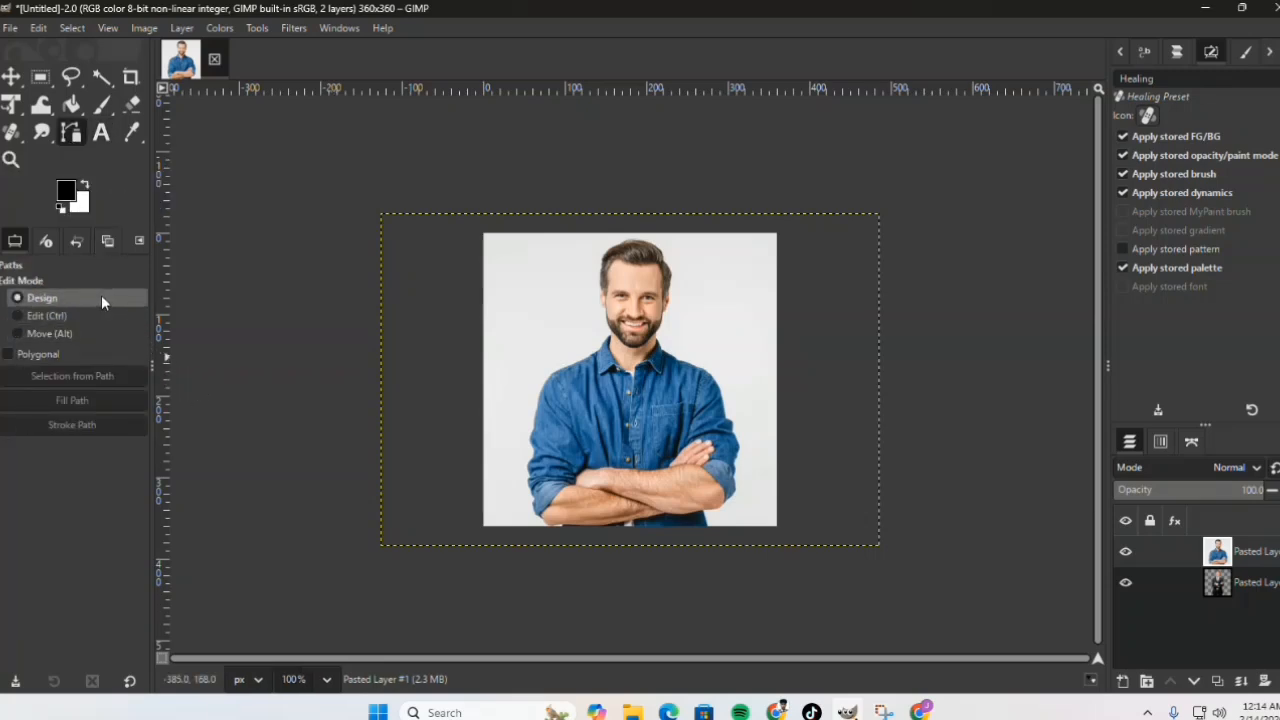
{"action": "left_click", "coordinate": [88, 312]}
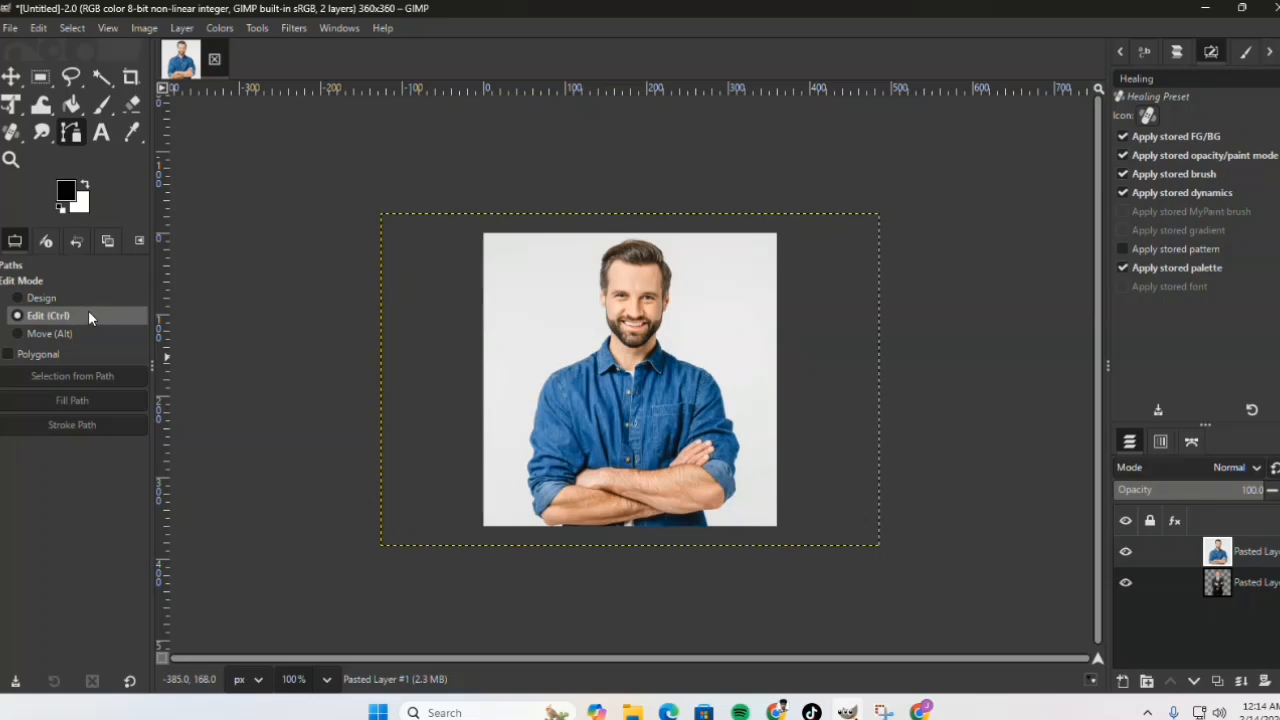
{"action": "left_click", "coordinate": [85, 332]}
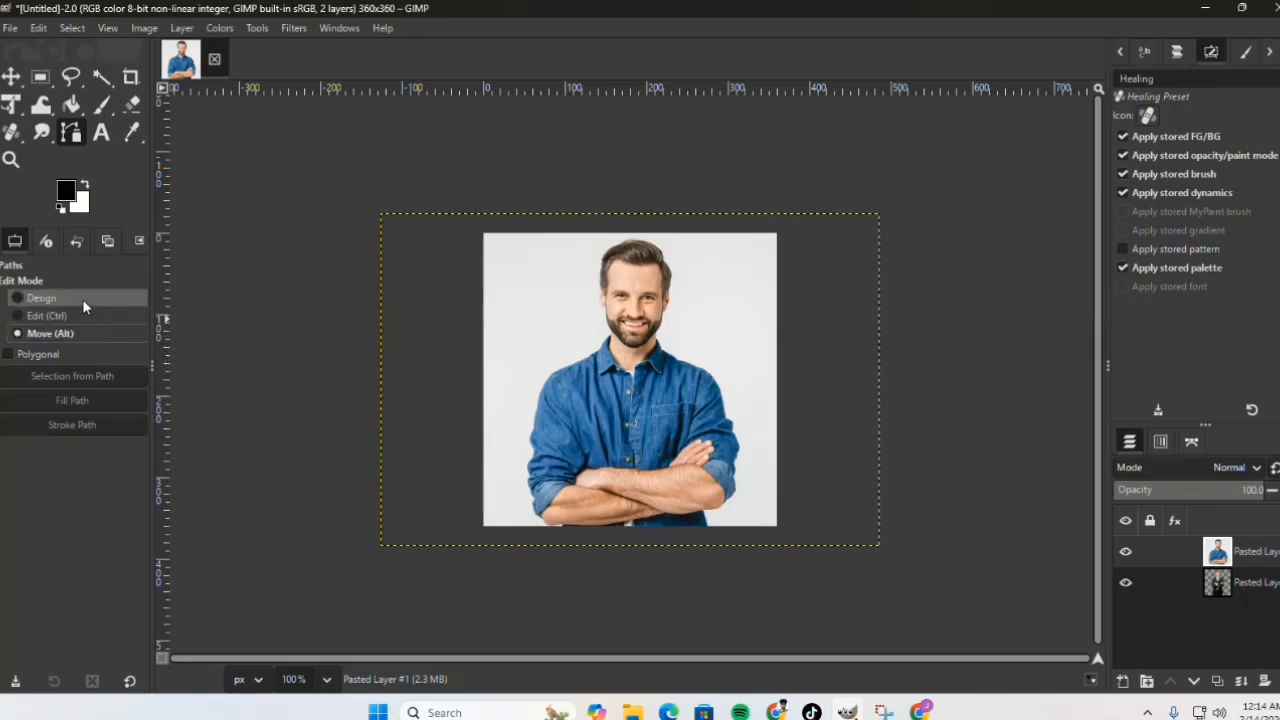
{"action": "left_click", "coordinate": [82, 299]}
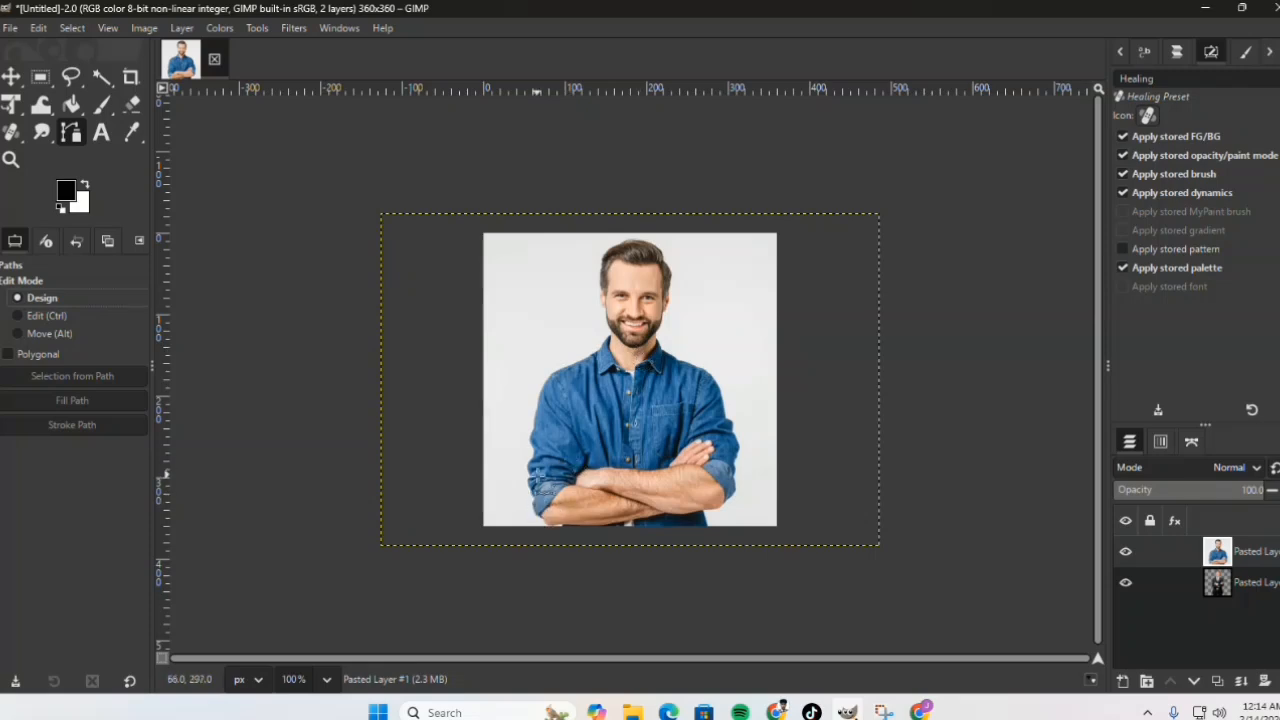
Step: Start a path at the man's hair and place anchors down the left side of his head, past the ear to the jaw
{"action": "left_click", "coordinate": [605, 254]}
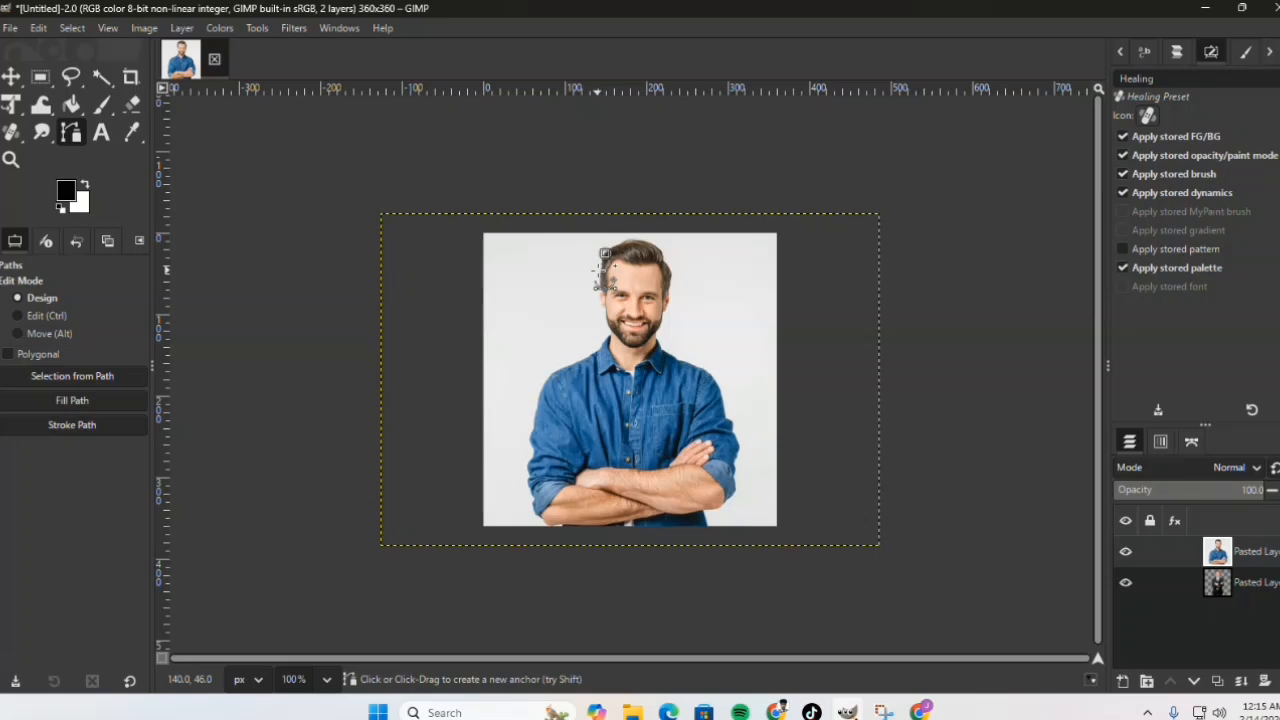
{"action": "left_click", "coordinate": [597, 270]}
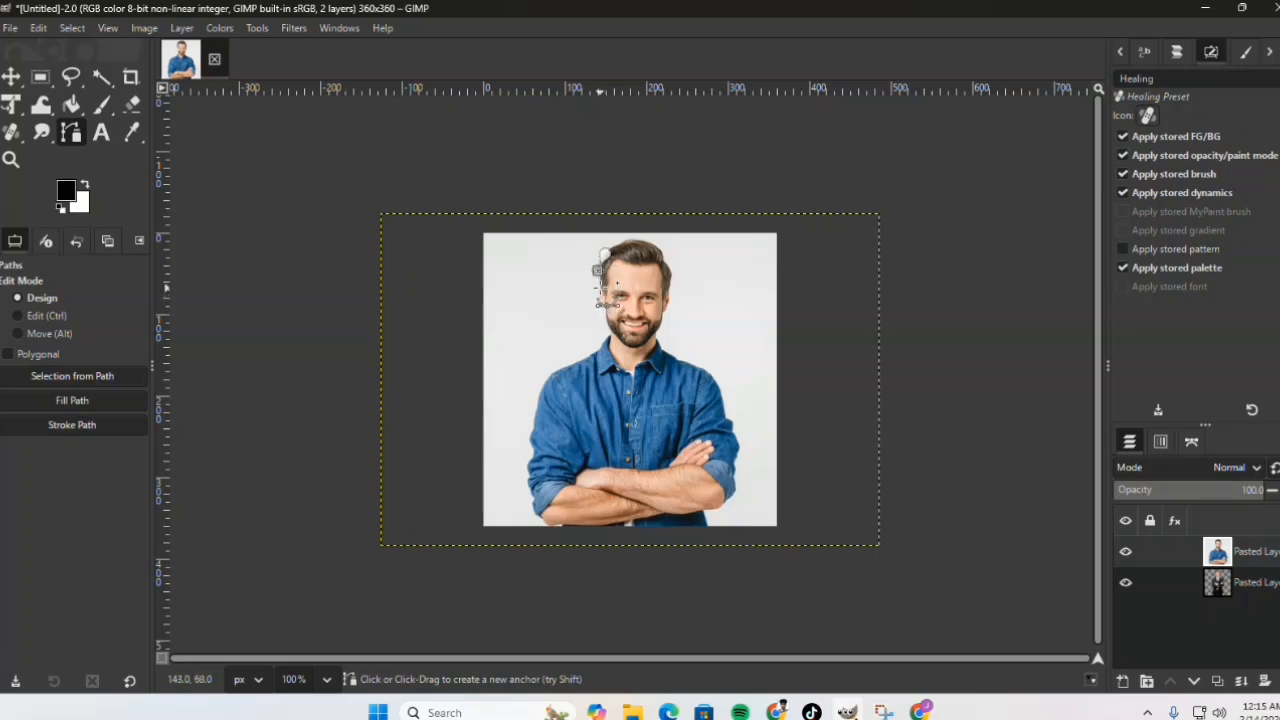
{"action": "left_click", "coordinate": [598, 285]}
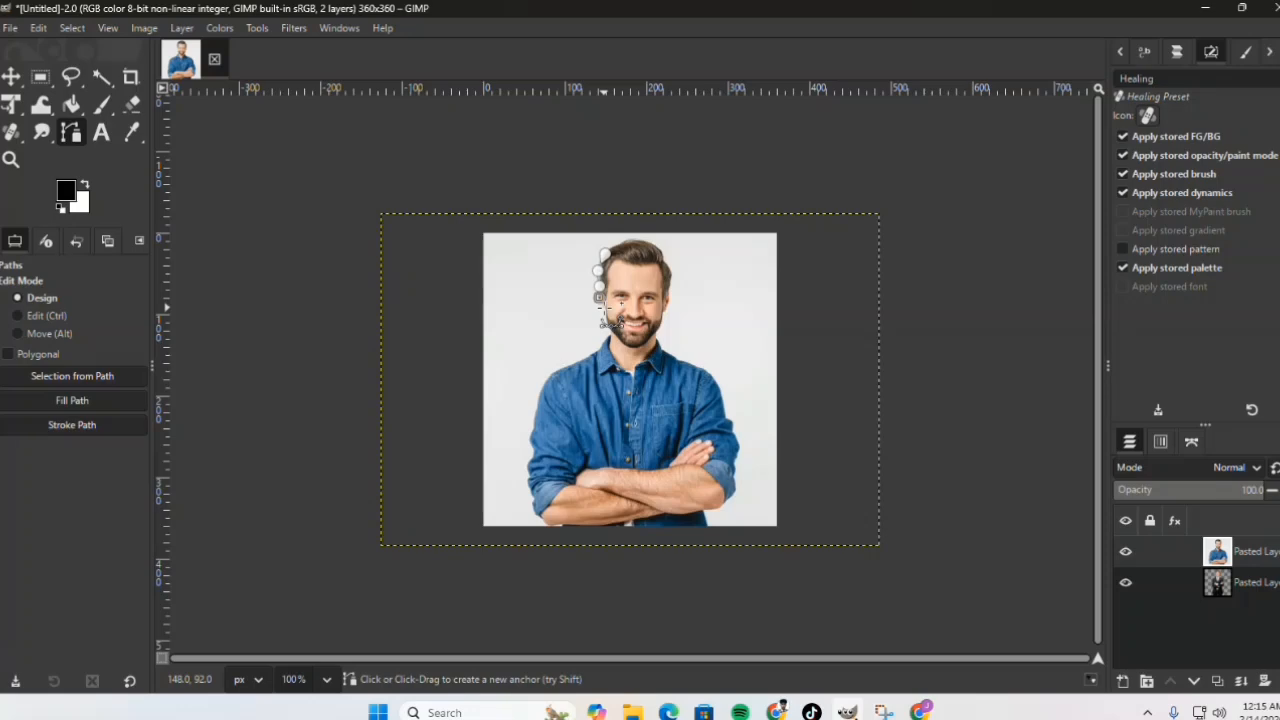
{"action": "scroll", "coordinate": [610, 318], "scroll_direction": "up", "scroll_amount": 3}
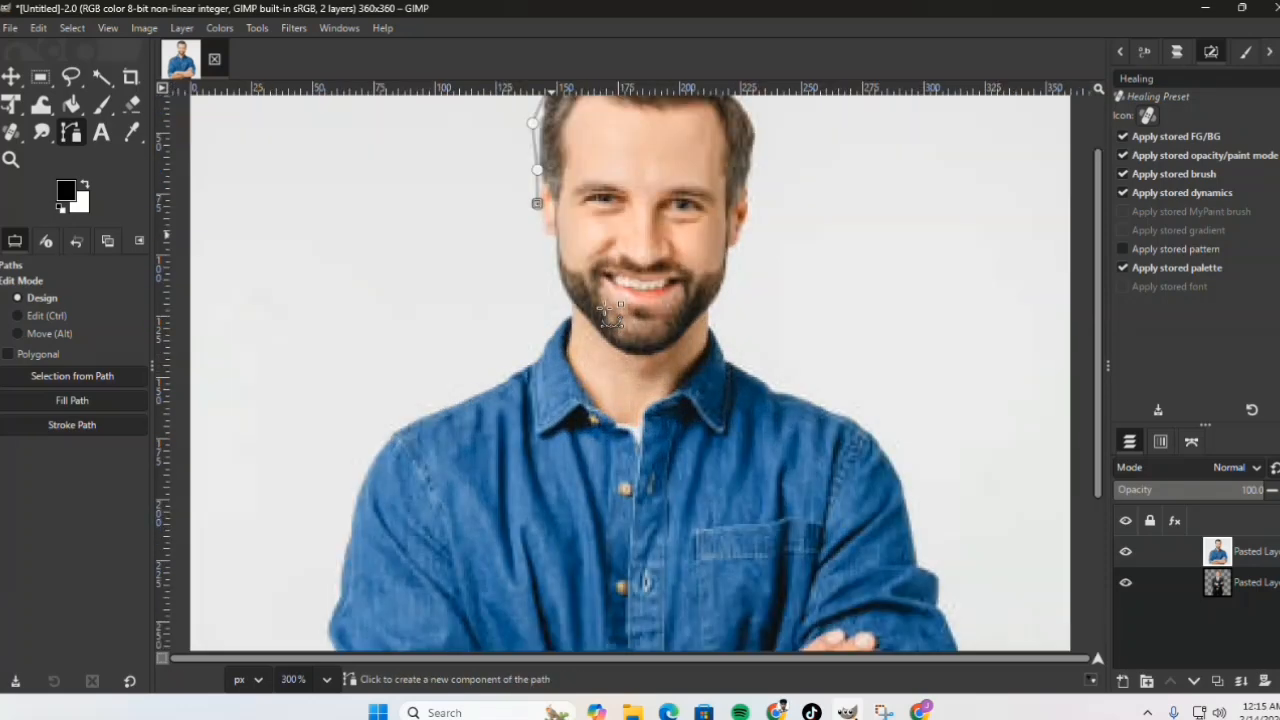
{"action": "left_click", "coordinate": [537, 213]}
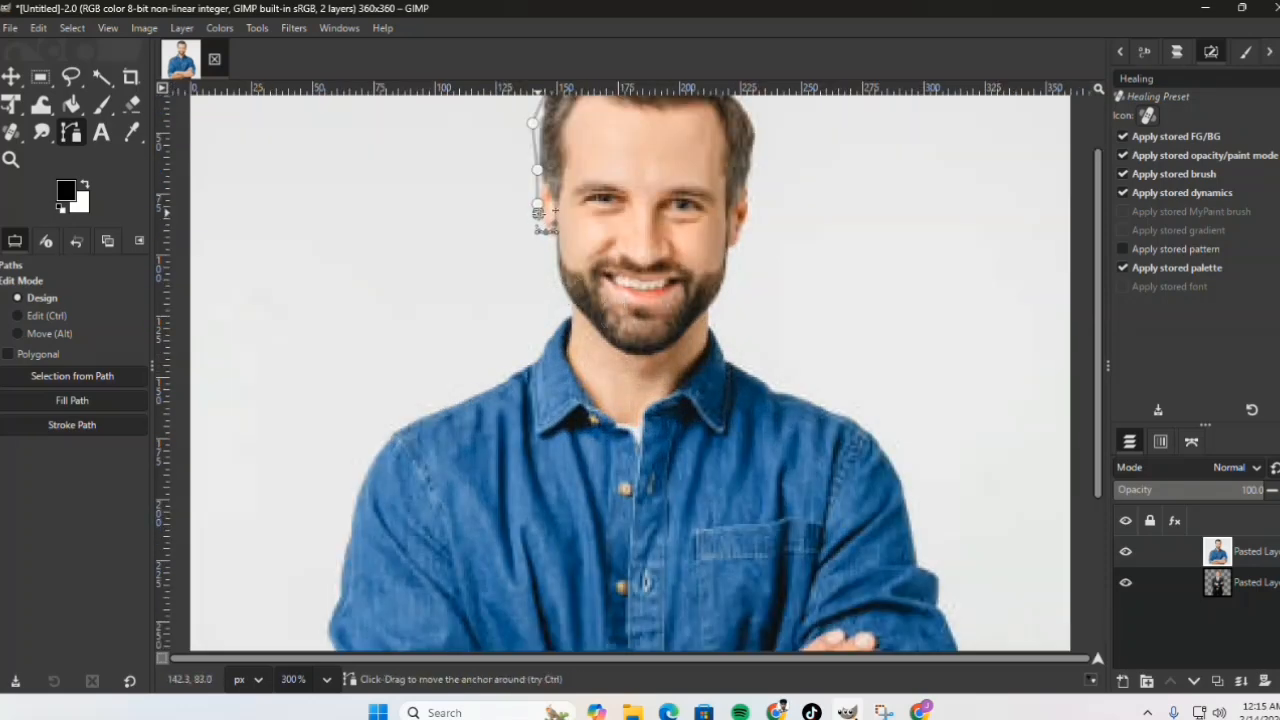
{"action": "left_click", "coordinate": [546, 231]}
{"action": "left_click", "coordinate": [554, 237]}
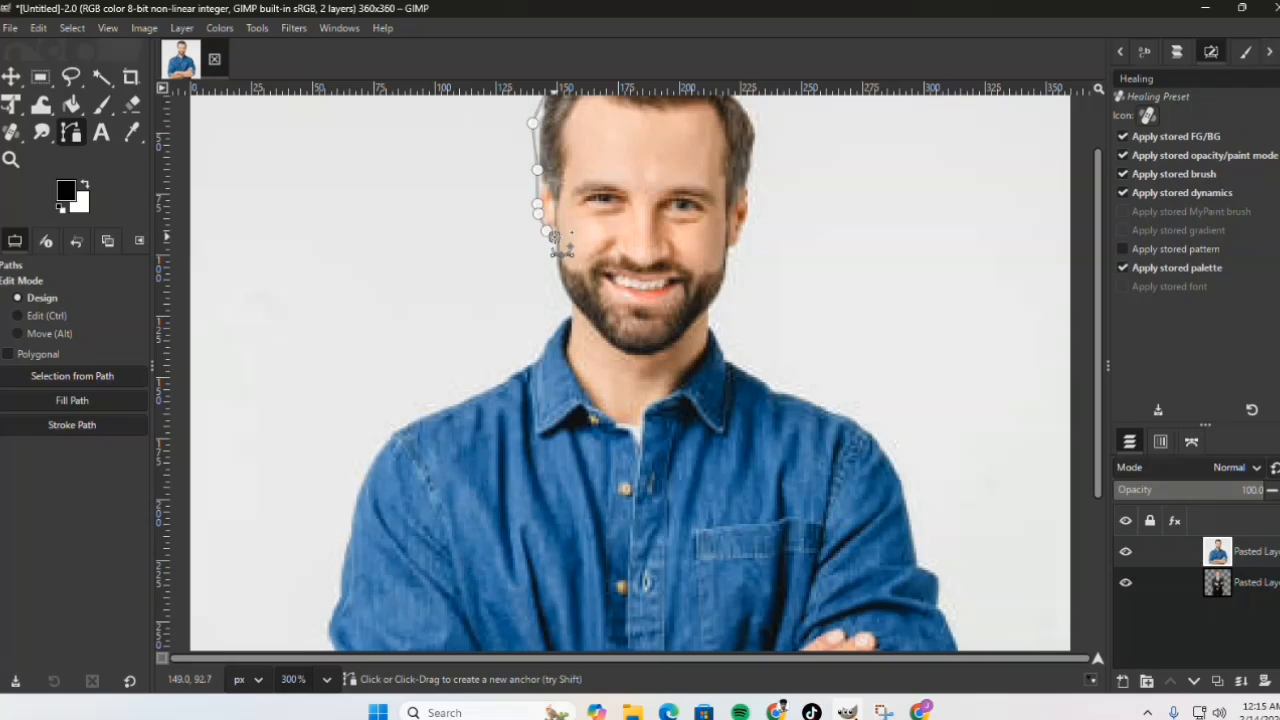
{"action": "left_click", "coordinate": [558, 283]}
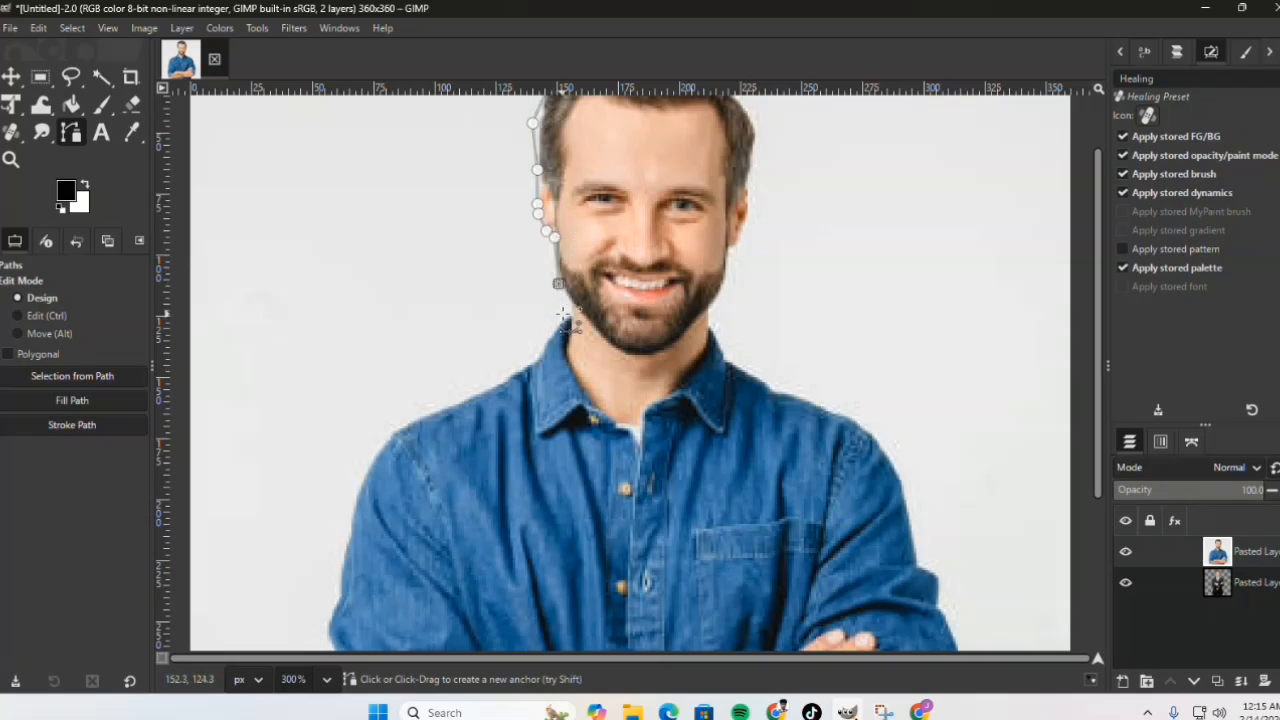
{"action": "left_click", "coordinate": [569, 302]}
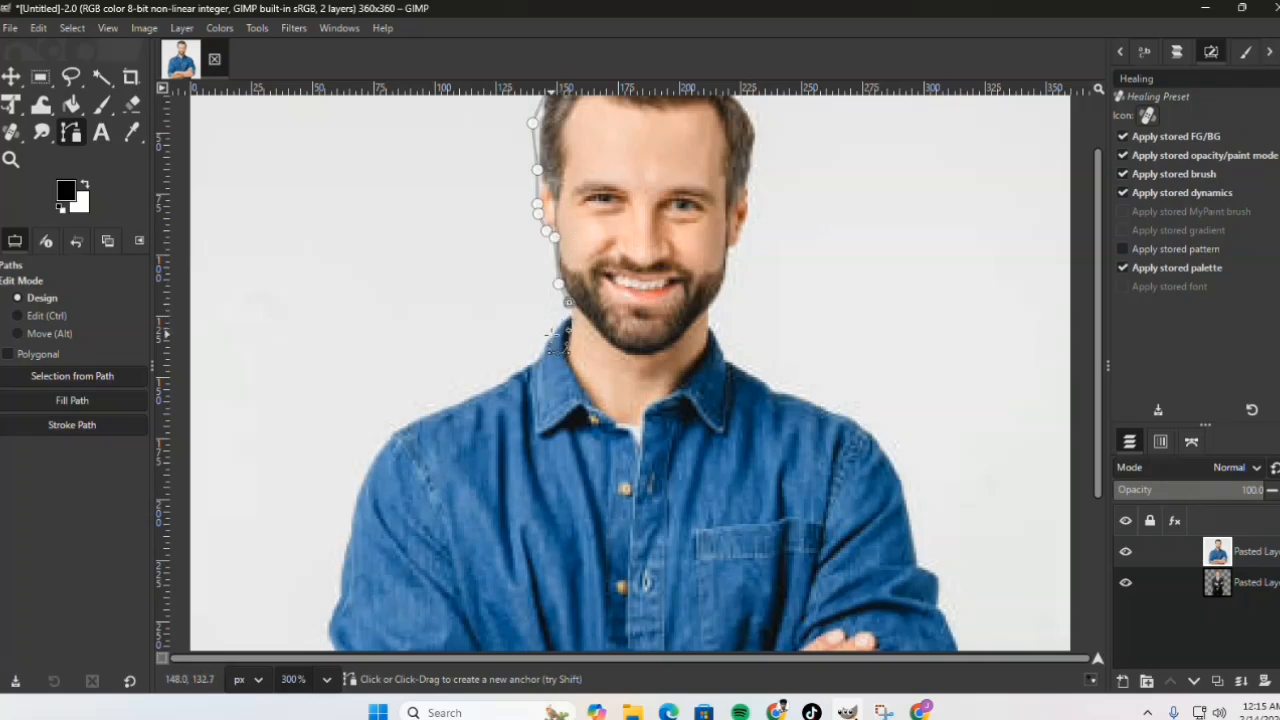
Step: Continue the path from the jaw along the shirt collar and over the left shoulder to the upper arm
{"action": "left_click", "coordinate": [548, 335]}
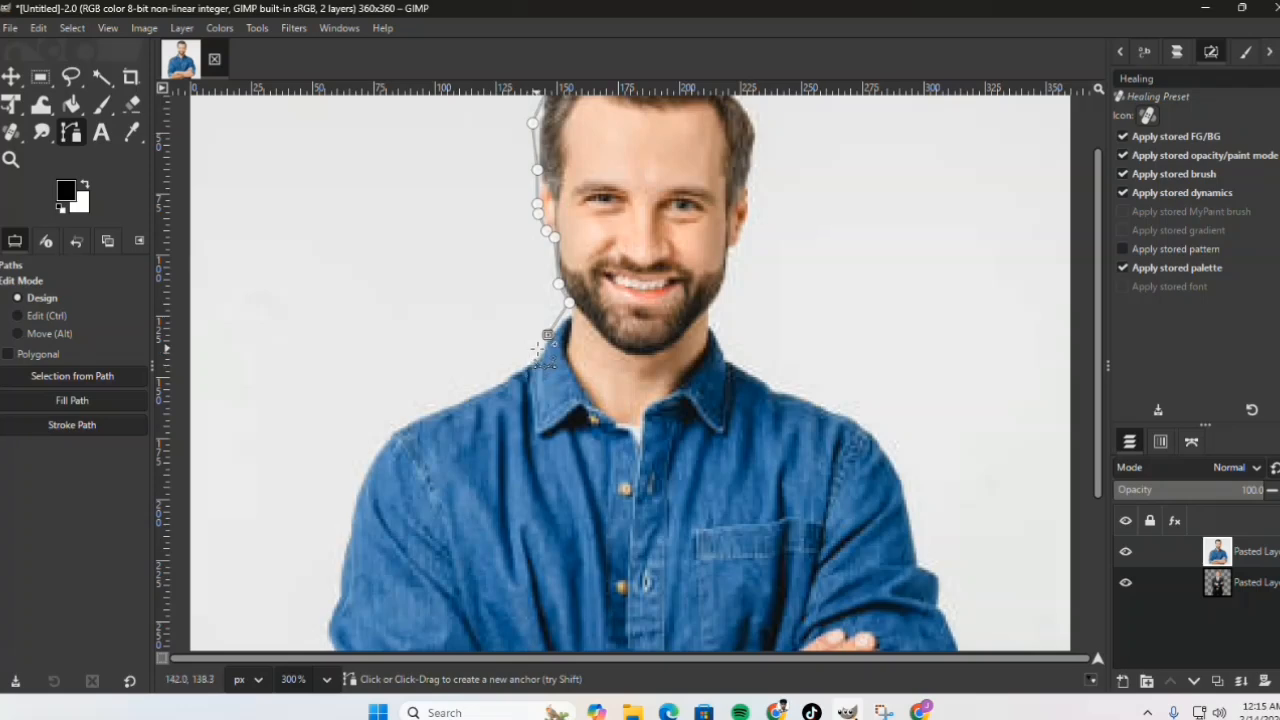
{"action": "left_click", "coordinate": [539, 348]}
{"action": "left_click", "coordinate": [522, 369]}
{"action": "left_click", "coordinate": [480, 393]}
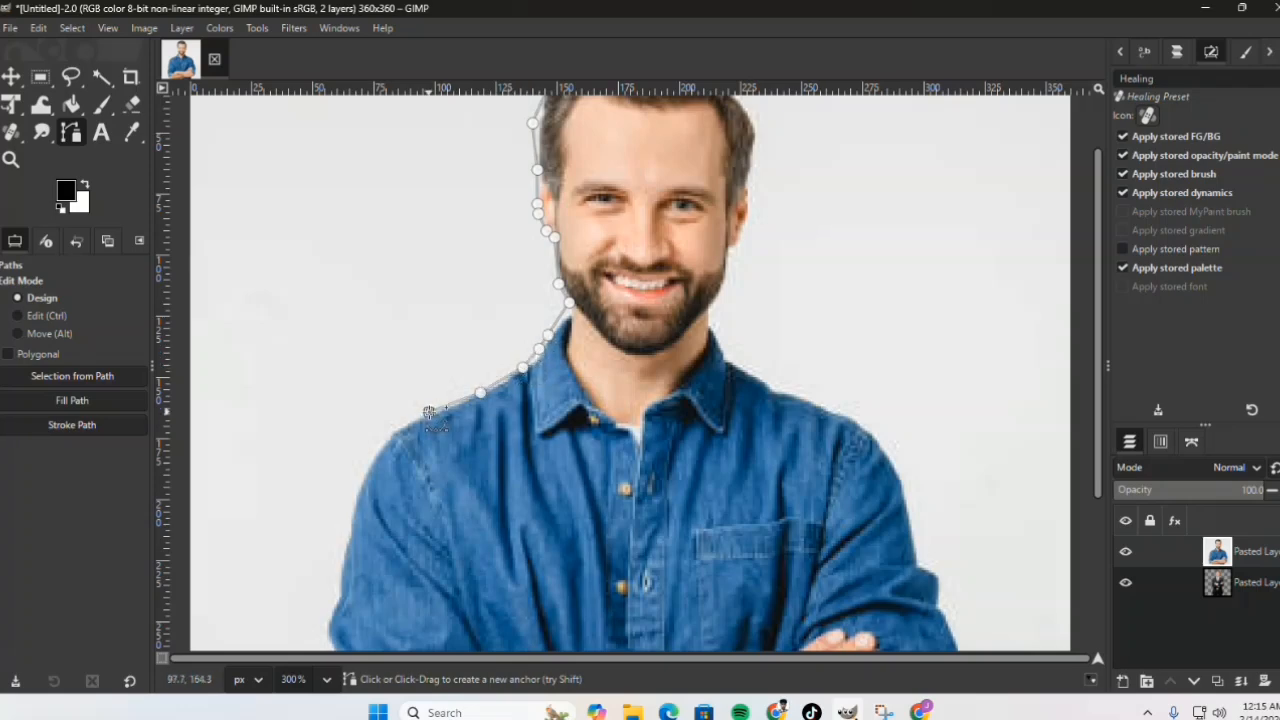
{"action": "left_click", "coordinate": [429, 412]}
{"action": "left_click", "coordinate": [410, 421]}
{"action": "left_click", "coordinate": [383, 441]}
{"action": "left_click", "coordinate": [358, 485]}
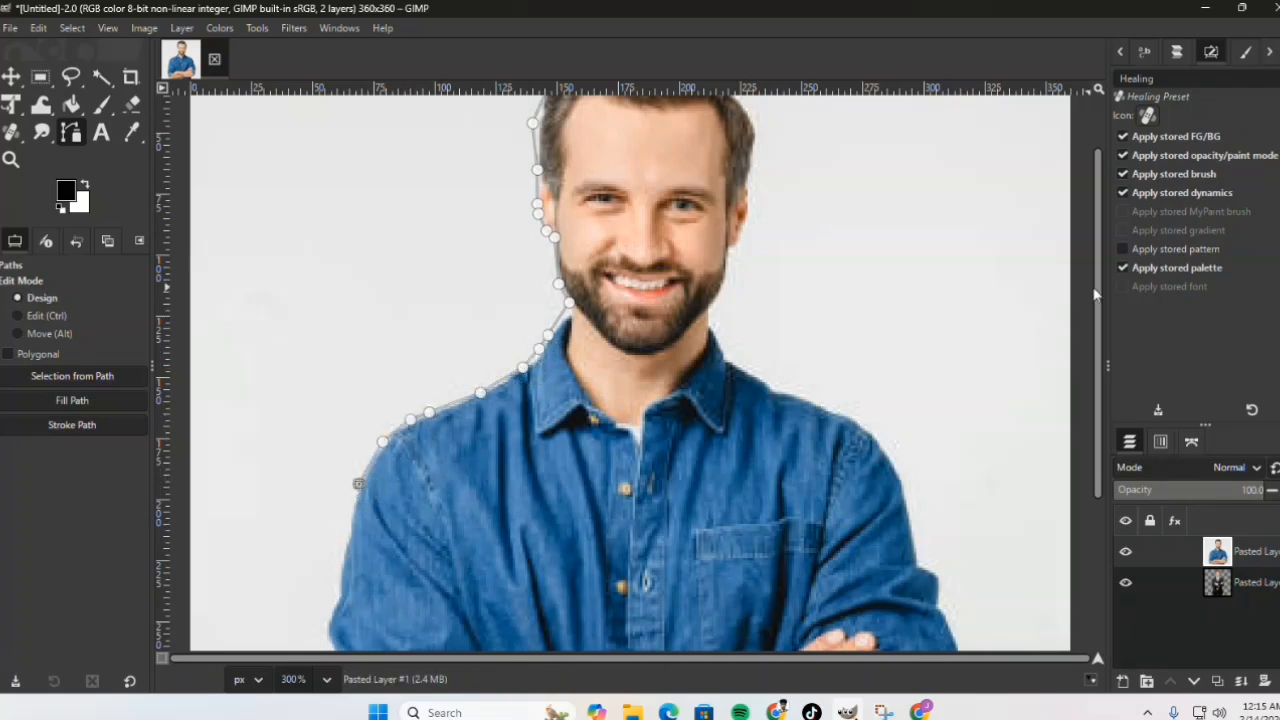
Step: Extend the path down the outer edge of the left sleeve to the fold near the elbow
{"action": "scroll", "coordinate": [358, 485], "scroll_direction": "down", "scroll_amount": 4}
{"action": "left_click", "coordinate": [337, 586]}
{"action": "left_click", "coordinate": [330, 416]}
{"action": "left_click", "coordinate": [328, 444]}
{"action": "left_click", "coordinate": [342, 472]}
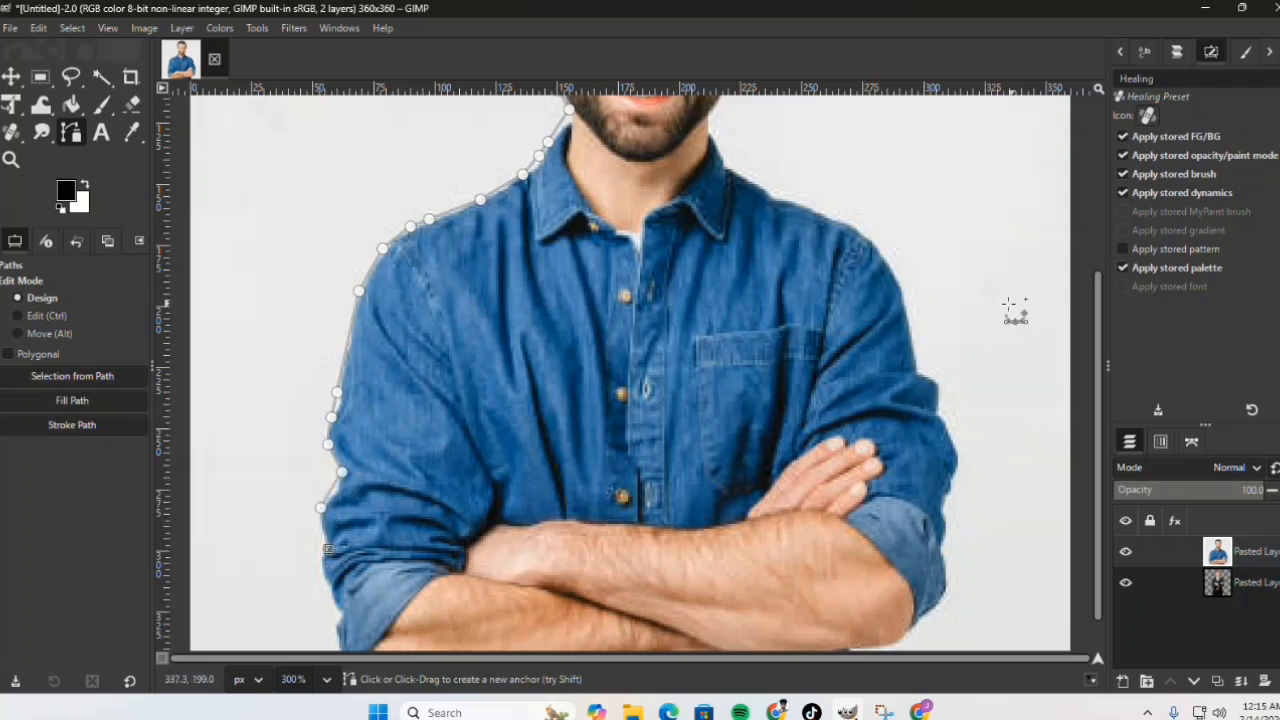
Step: Continue the path down the outer edge of the left rolled-up cuff toward the elbow with closely spaced anchors
{"action": "scroll", "coordinate": [330, 510], "scroll_direction": "down", "scroll_amount": 1}
{"action": "left_click", "coordinate": [320, 461]}
{"action": "left_click", "coordinate": [321, 482]}
{"action": "left_click", "coordinate": [328, 499]}
{"action": "left_click", "coordinate": [321, 518]}
{"action": "left_click", "coordinate": [325, 536]}
{"action": "left_click", "coordinate": [330, 550]}
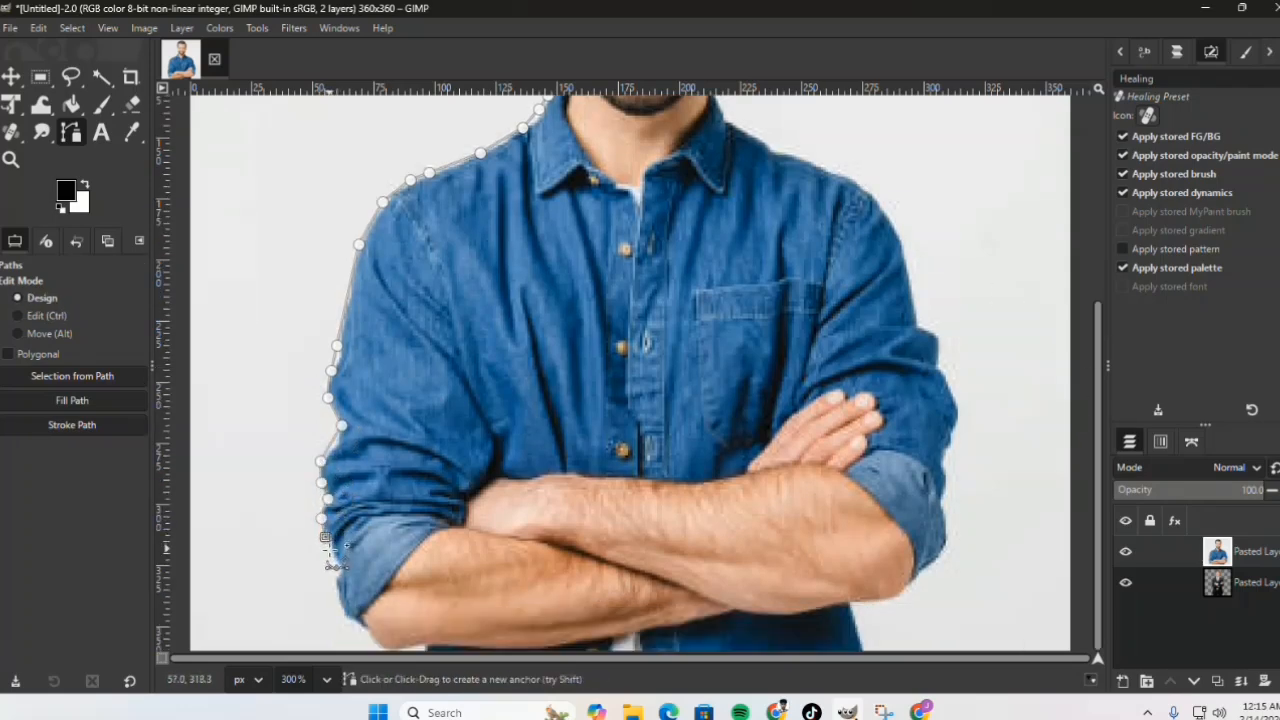
{"action": "left_click", "coordinate": [341, 565]}
{"action": "left_click", "coordinate": [339, 594]}
{"action": "left_click", "coordinate": [344, 614]}
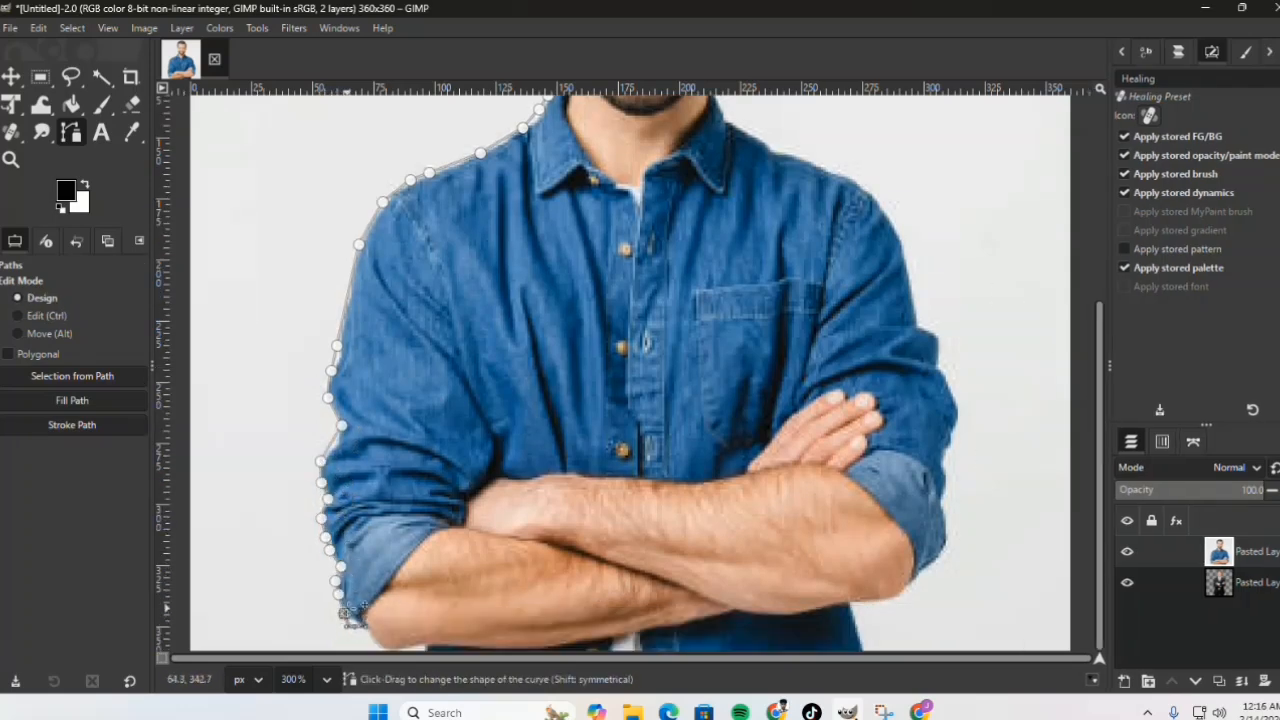
Step: Carry the path around the left elbow and along the underside of the forearm at the photo's bottom edge
{"action": "left_click", "coordinate": [359, 626]}
{"action": "left_click", "coordinate": [367, 639]}
{"action": "left_click", "coordinate": [374, 648]}
{"action": "left_click", "coordinate": [408, 646]}
{"action": "left_click", "coordinate": [424, 646]}
{"action": "left_click", "coordinate": [448, 646]}
{"action": "left_click", "coordinate": [520, 646]}
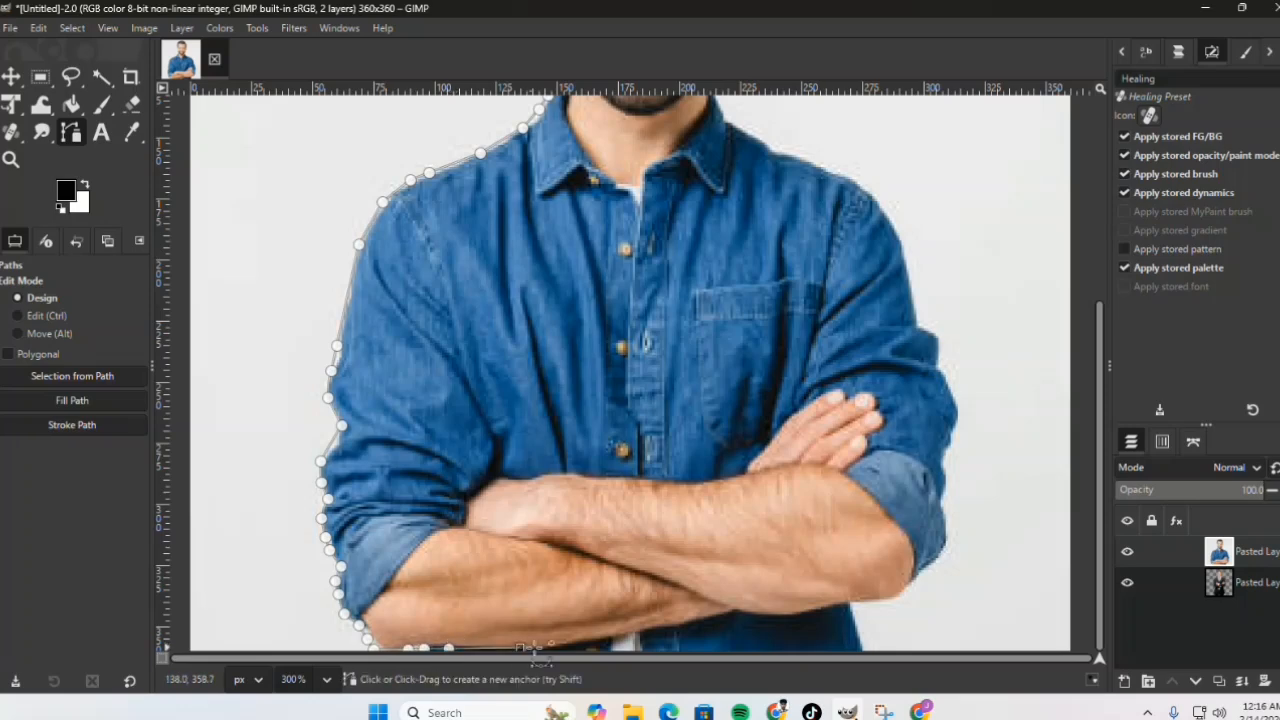
{"action": "left_click", "coordinate": [599, 646]}
{"action": "left_click", "coordinate": [564, 648]}
{"action": "left_click", "coordinate": [585, 644]}
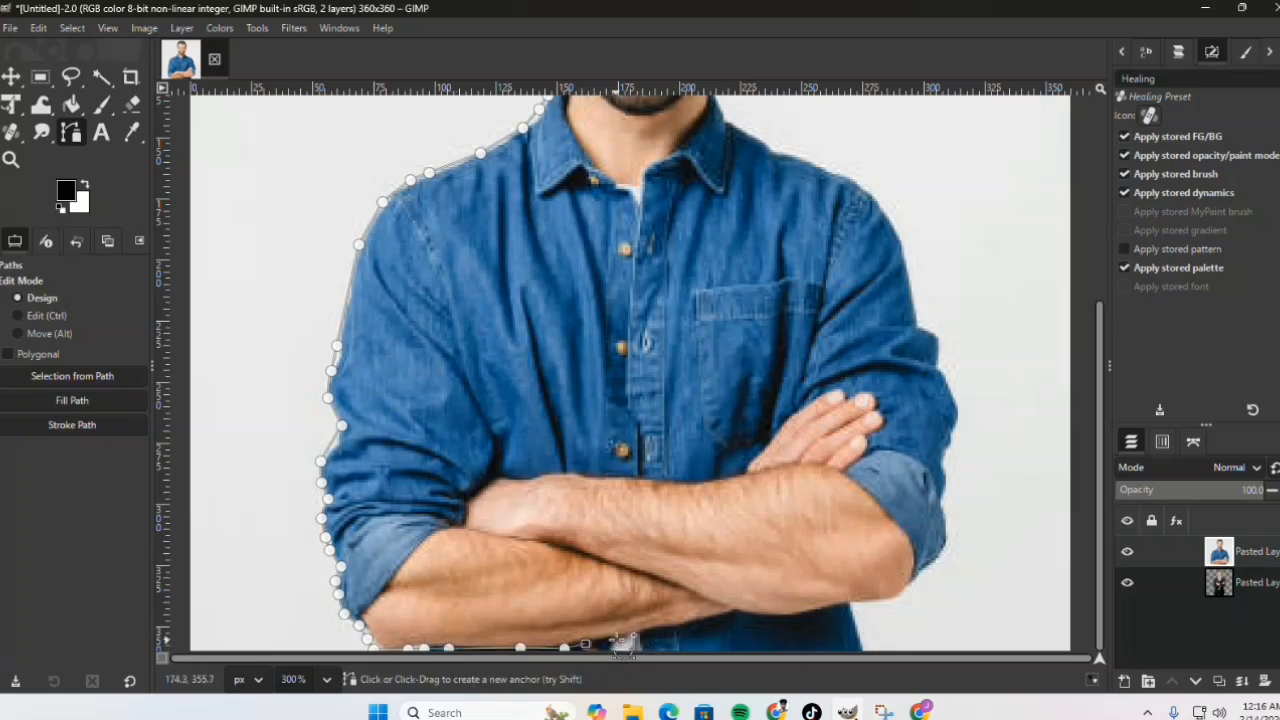
{"action": "left_click", "coordinate": [618, 639]}
{"action": "left_click", "coordinate": [654, 633]}
{"action": "left_click", "coordinate": [680, 629]}
{"action": "left_click", "coordinate": [725, 619]}
{"action": "key", "text": "ctrl+z"}
Step: Extend the path along the photo's bottom edge to the shirt's right hem and up to the underside of the right forearm
{"action": "key", "text": "ctrl+z"}
{"action": "key", "text": "ctrl+z"}
{"action": "key", "text": "ctrl+z"}
{"action": "key", "text": "ctrl+z"}
{"action": "key", "text": "ctrl+z"}
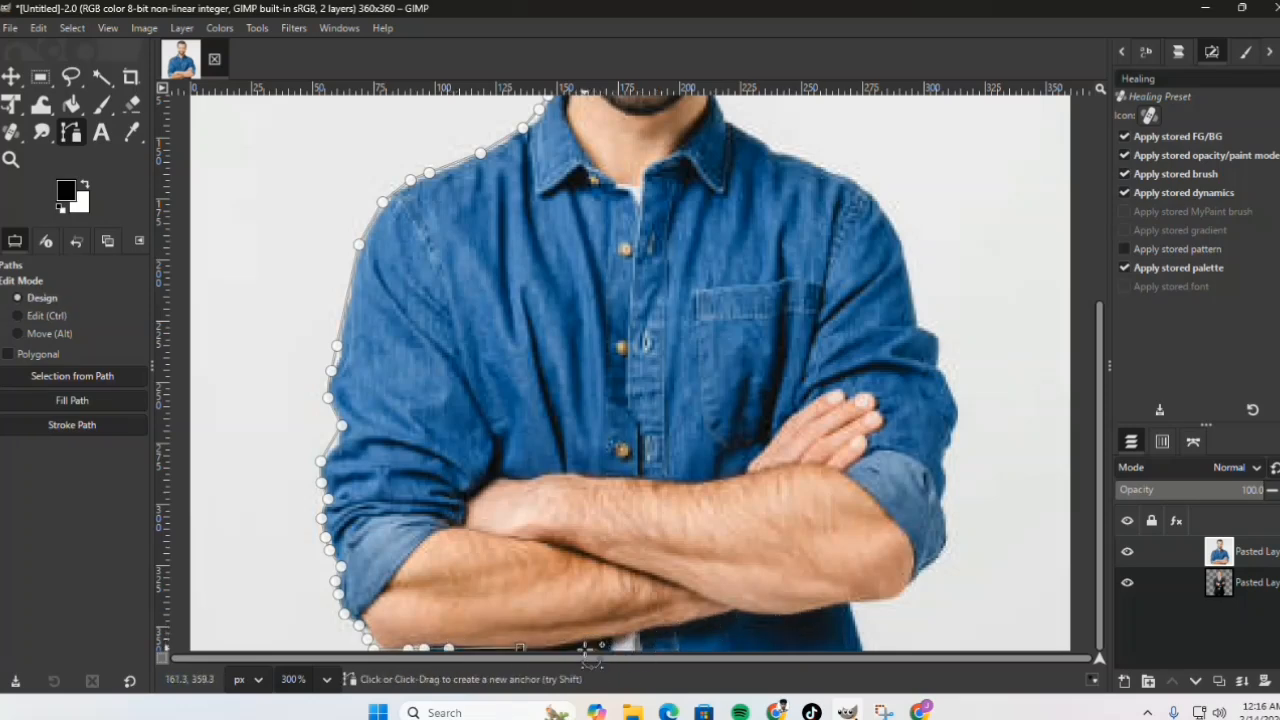
{"action": "left_click", "coordinate": [585, 650]}
{"action": "left_click", "coordinate": [784, 643]}
{"action": "key", "text": "ctrl+z"}
{"action": "left_click", "coordinate": [681, 650]}
{"action": "left_click", "coordinate": [794, 650]}
{"action": "left_click", "coordinate": [858, 626]}
{"action": "left_click", "coordinate": [853, 607]}
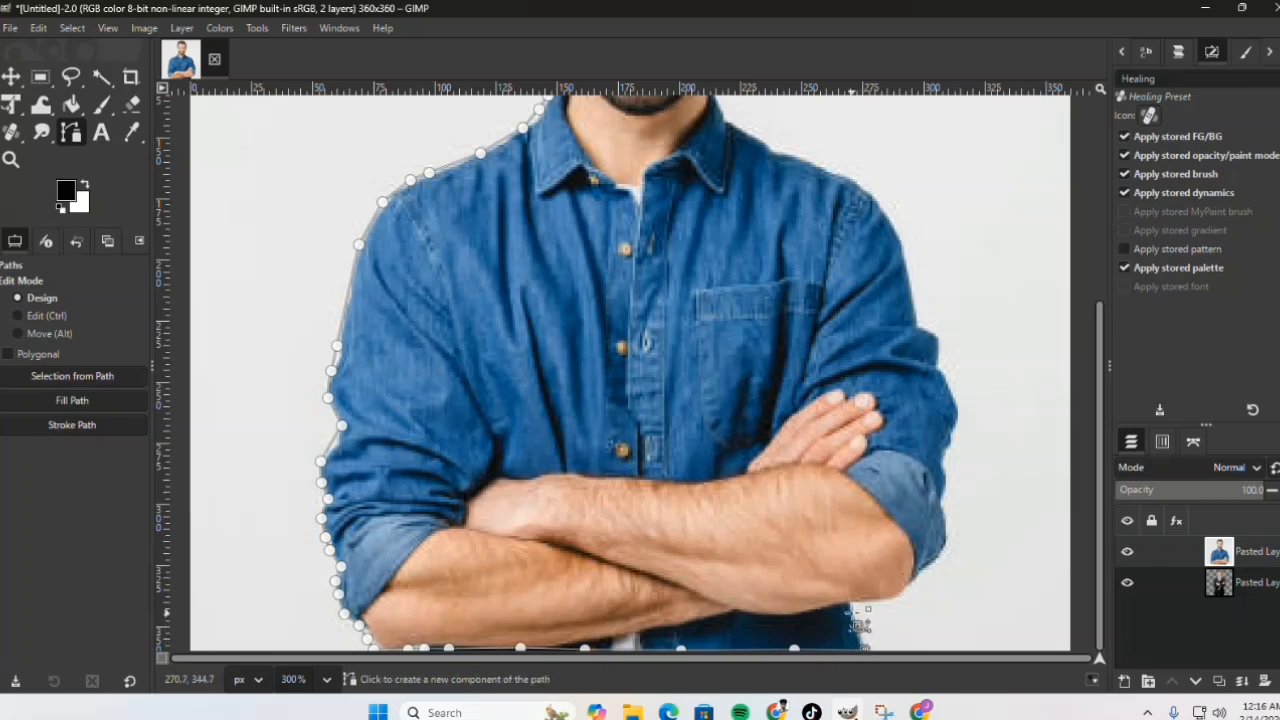
Step: Place path anchors around the right elbow and up the outer edge of the rolled-up cuff
{"action": "left_click", "coordinate": [871, 603]}
{"action": "left_click", "coordinate": [893, 600]}
{"action": "left_click", "coordinate": [908, 593]}
{"action": "left_click", "coordinate": [916, 582]}
{"action": "left_click", "coordinate": [936, 563]}
{"action": "left_click", "coordinate": [946, 547]}
{"action": "left_click", "coordinate": [946, 510]}
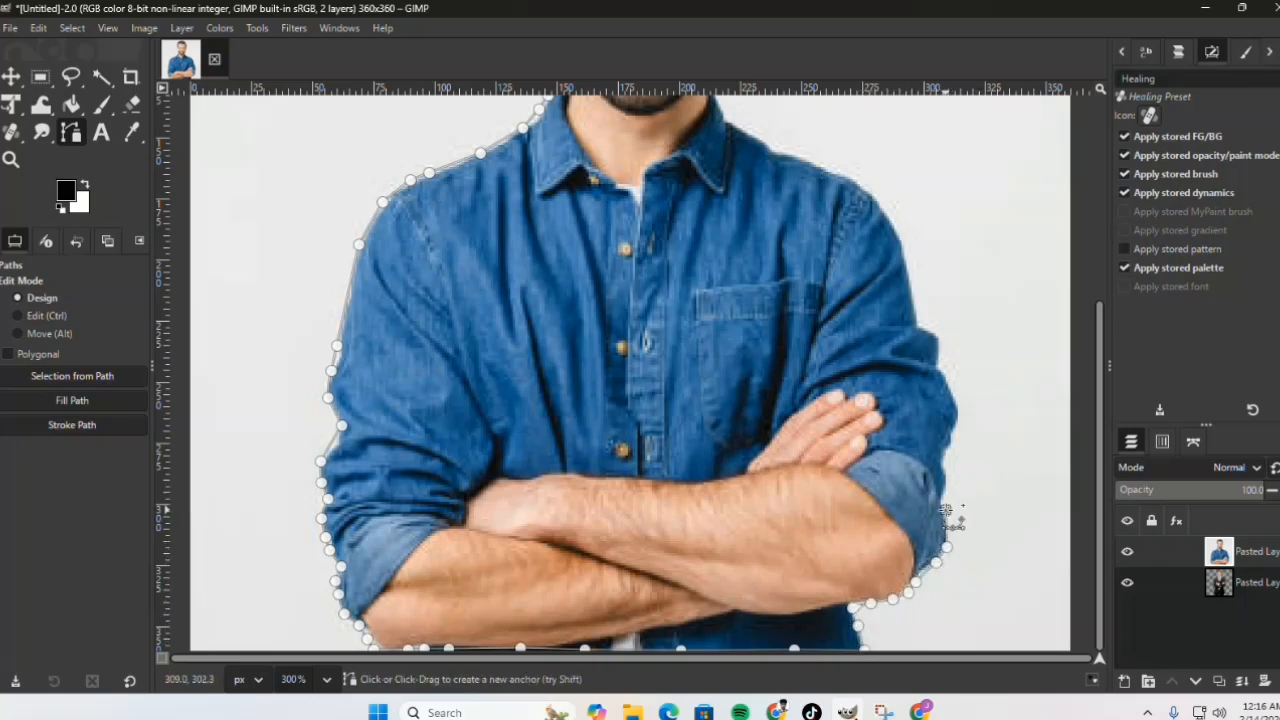
Step: Continue the path up the outer edge of the right sleeve, following the folds to the upper arm
{"action": "left_click", "coordinate": [945, 470]}
{"action": "left_click", "coordinate": [958, 430]}
{"action": "left_click", "coordinate": [958, 408]}
{"action": "left_click", "coordinate": [948, 382]}
{"action": "left_click", "coordinate": [940, 366]}
{"action": "left_click", "coordinate": [940, 337]}
{"action": "left_click", "coordinate": [920, 320]}
{"action": "left_click", "coordinate": [914, 297]}
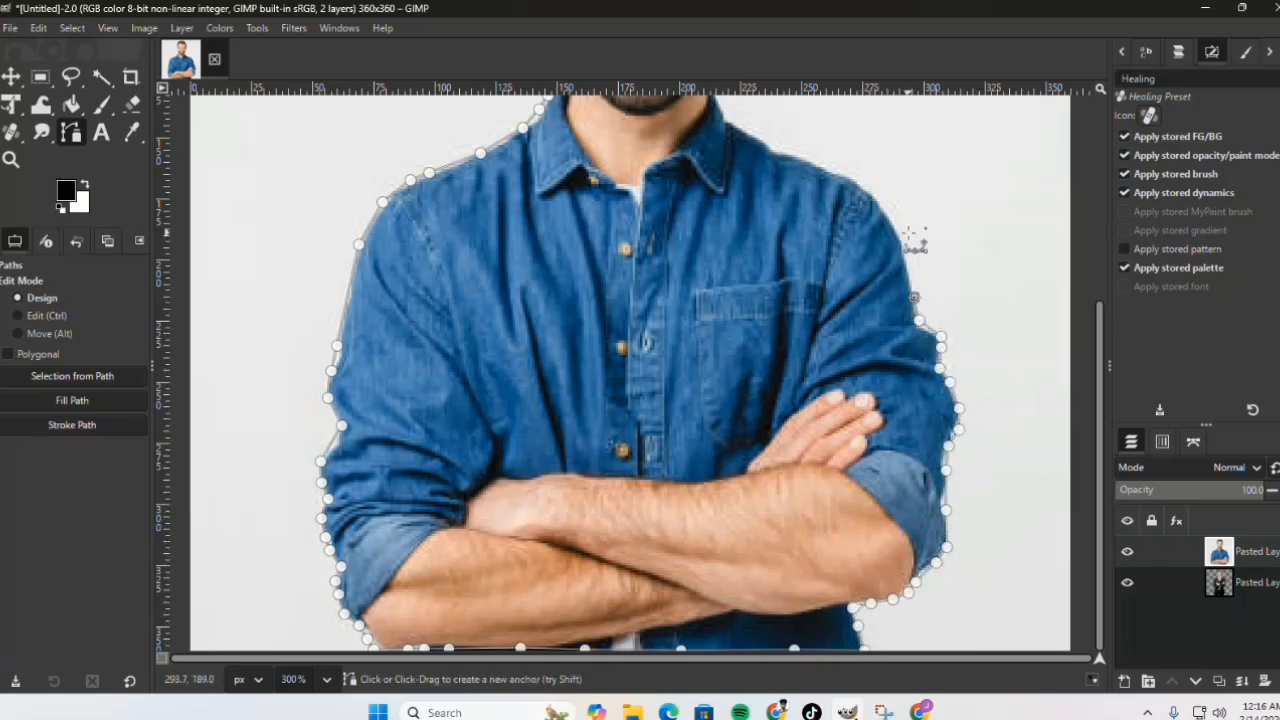
Step: Trace the path over the right shoulder and along the top of the shirt to the collar
{"action": "left_click", "coordinate": [899, 229]}
{"action": "left_click", "coordinate": [880, 200]}
{"action": "left_click", "coordinate": [861, 183]}
{"action": "left_click", "coordinate": [829, 165]}
{"action": "left_click", "coordinate": [789, 149]}
{"action": "left_click", "coordinate": [756, 132]}
{"action": "left_click", "coordinate": [736, 119]}
Step: Extend the path up the right side of the collar and neck to the bearded jaw
{"action": "left_click_drag", "start_coordinate": [1101, 334], "coordinate": [1102, 202]}
{"action": "left_click", "coordinate": [725, 315]}
{"action": "left_click", "coordinate": [717, 303]}
{"action": "left_click", "coordinate": [714, 291]}
{"action": "left_click", "coordinate": [713, 278]}
{"action": "left_click", "coordinate": [727, 256]}
{"action": "left_click", "coordinate": [731, 232]}
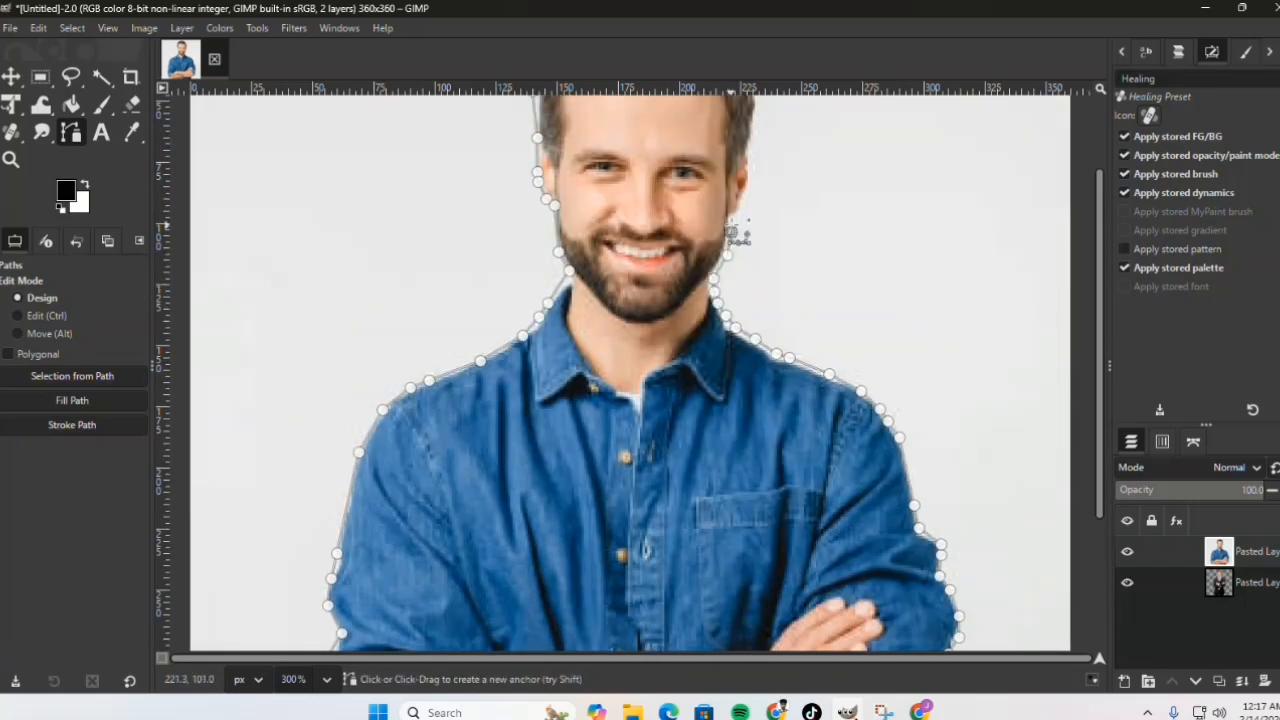
Step: Continue the path around the right ear and up the hair on that side of the head
{"action": "left_click", "coordinate": [731, 219]}
{"action": "left_click", "coordinate": [743, 209]}
{"action": "left_click", "coordinate": [749, 192]}
{"action": "left_click", "coordinate": [749, 162]}
{"action": "left_click", "coordinate": [747, 149]}
{"action": "scroll", "coordinate": [750, 149], "scroll_direction": "up", "scroll_amount": 2}
{"action": "left_click", "coordinate": [754, 213]}
{"action": "left_click", "coordinate": [758, 187]}
{"action": "left_click", "coordinate": [751, 170]}
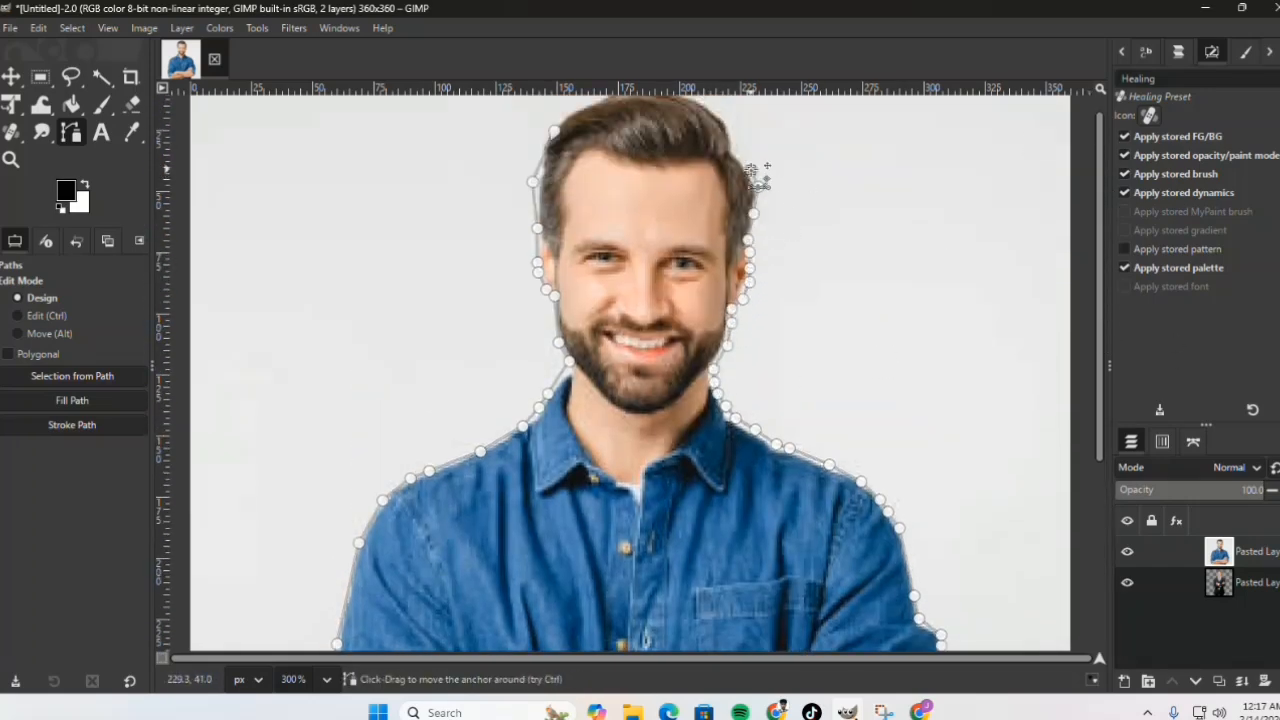
Step: Place path anchors along the upper right curve of the hair toward the crown
{"action": "left_click", "coordinate": [735, 153]}
{"action": "left_click", "coordinate": [731, 126]}
{"action": "left_click_drag", "start_coordinate": [1099, 162], "coordinate": [1099, 148]}
{"action": "left_click", "coordinate": [722, 142]}
{"action": "left_click", "coordinate": [709, 133]}
{"action": "left_click", "coordinate": [697, 124]}
Step: Bring the path across the top of the hair back to its starting anchor and switch to Edit mode
{"action": "left_click", "coordinate": [677, 114]}
{"action": "left_click", "coordinate": [657, 112]}
{"action": "left_click", "coordinate": [640, 112]}
{"action": "left_click", "coordinate": [621, 113]}
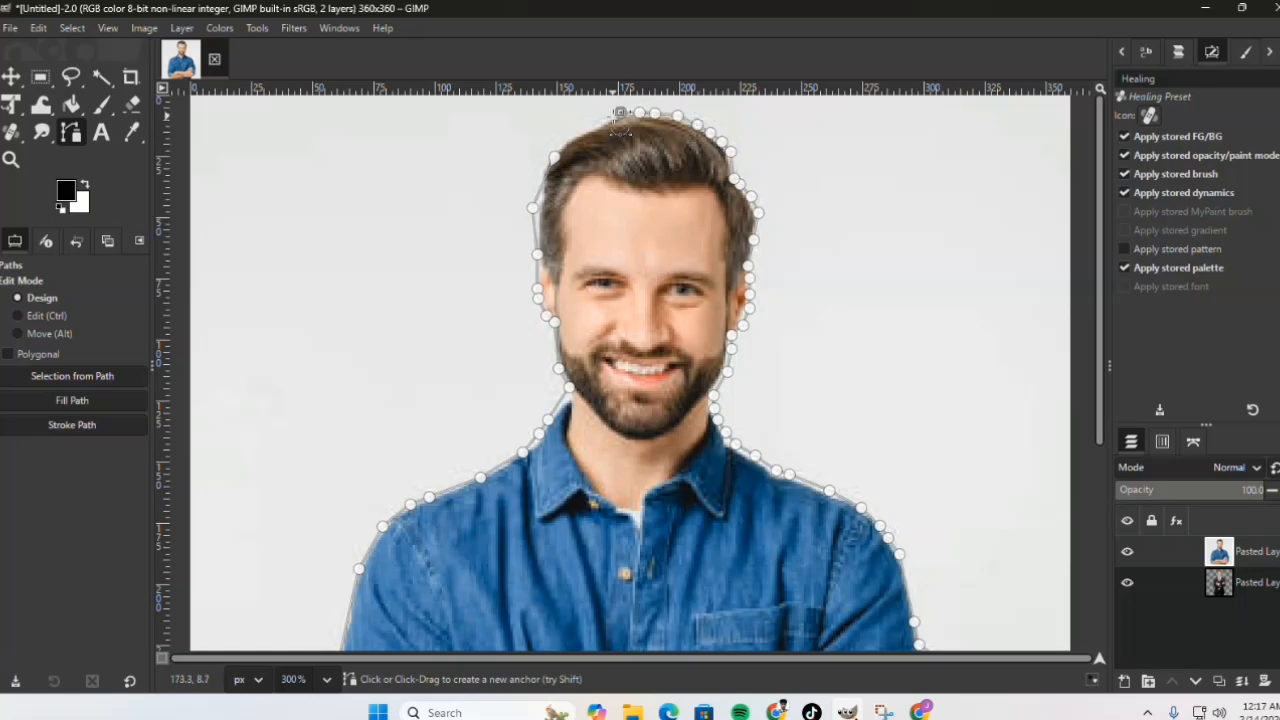
{"action": "left_click", "coordinate": [603, 121]}
{"action": "left_click", "coordinate": [580, 132]}
{"action": "left_click", "coordinate": [561, 147]}
{"action": "key", "text": "ctrl"}
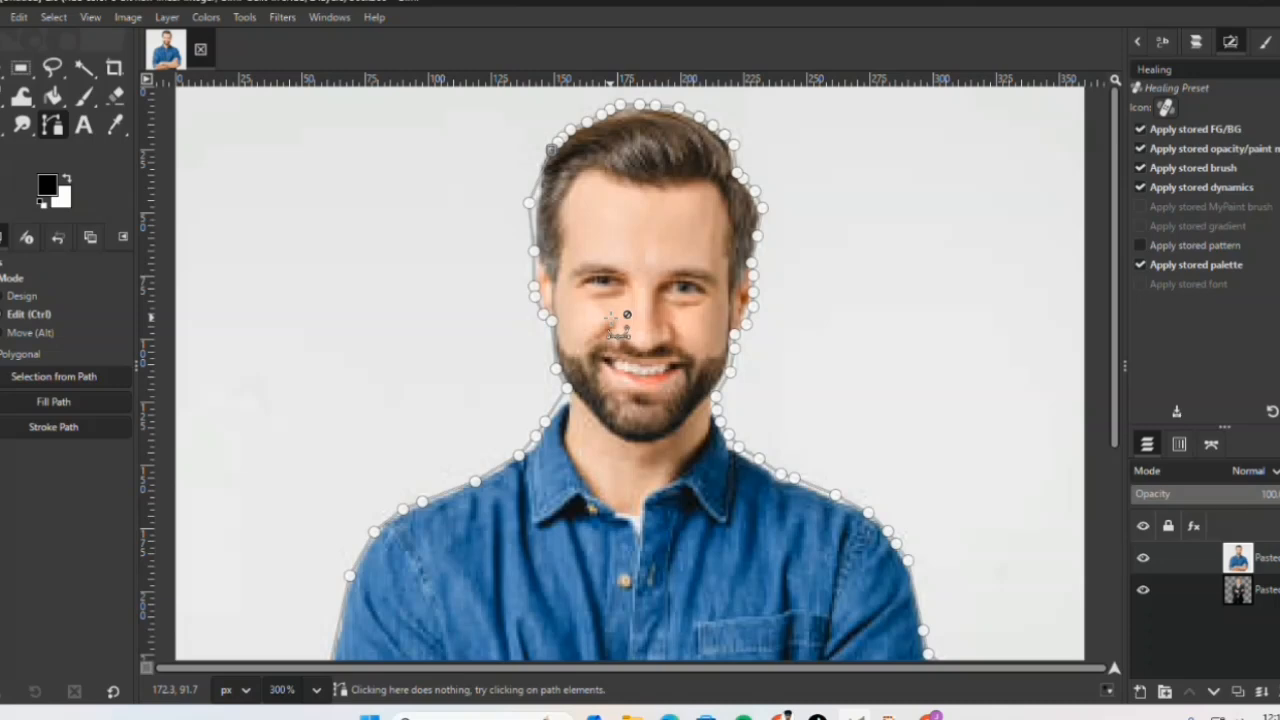
Step: Fill the outlined path of the man with the foreground color, keeping antialiasing on
{"action": "left_click", "coordinate": [72, 401]}
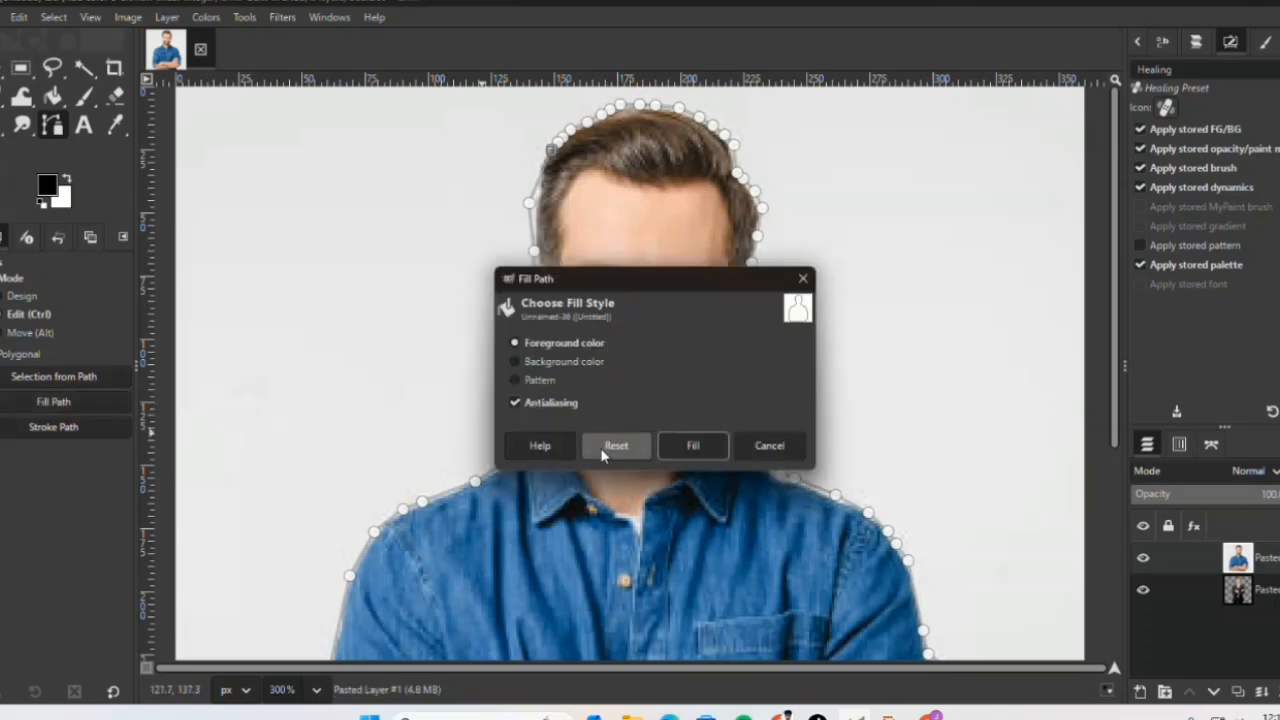
{"action": "left_click", "coordinate": [693, 446]}
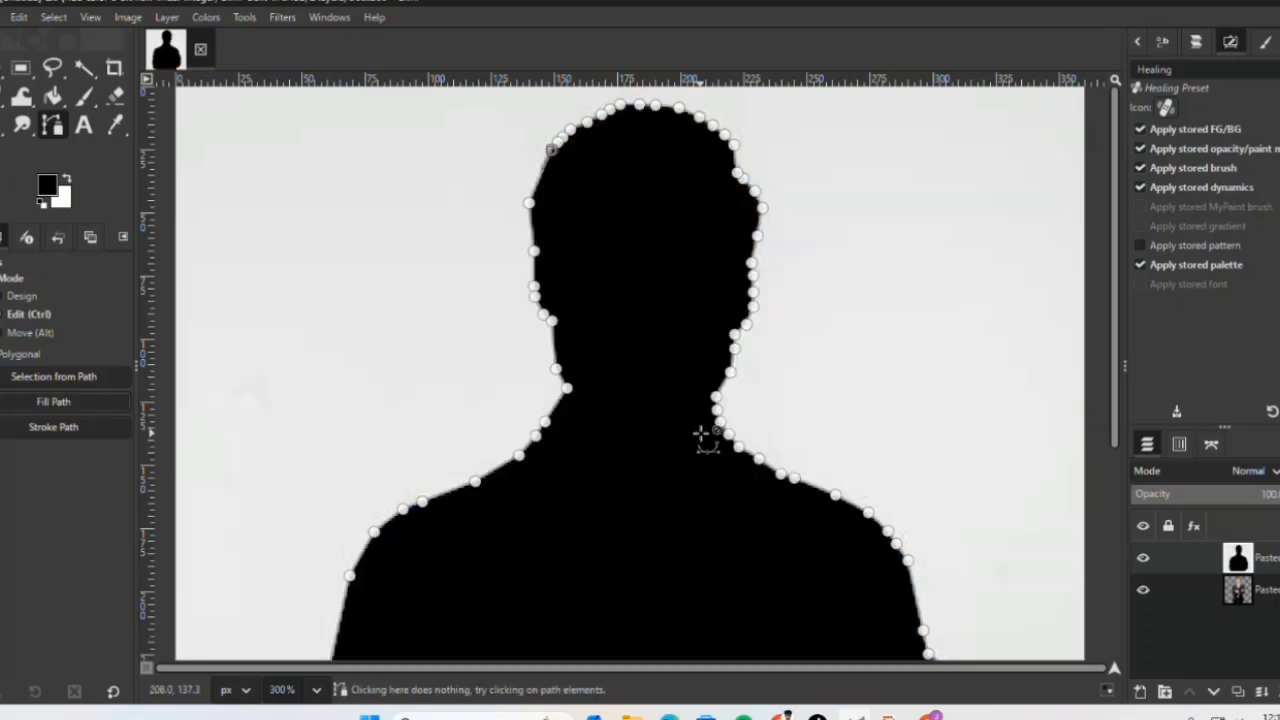
Step: Fill the man's path with the current pattern
{"action": "left_click", "coordinate": [91, 402]}
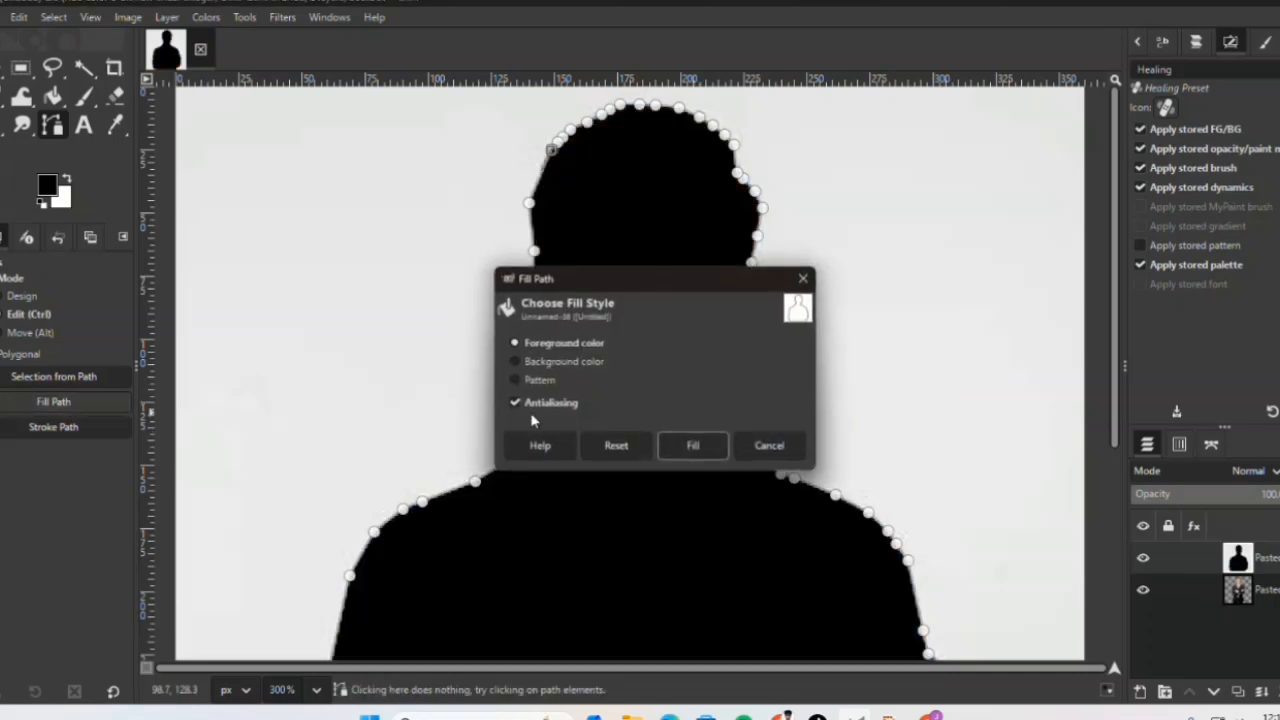
{"action": "left_click", "coordinate": [596, 379]}
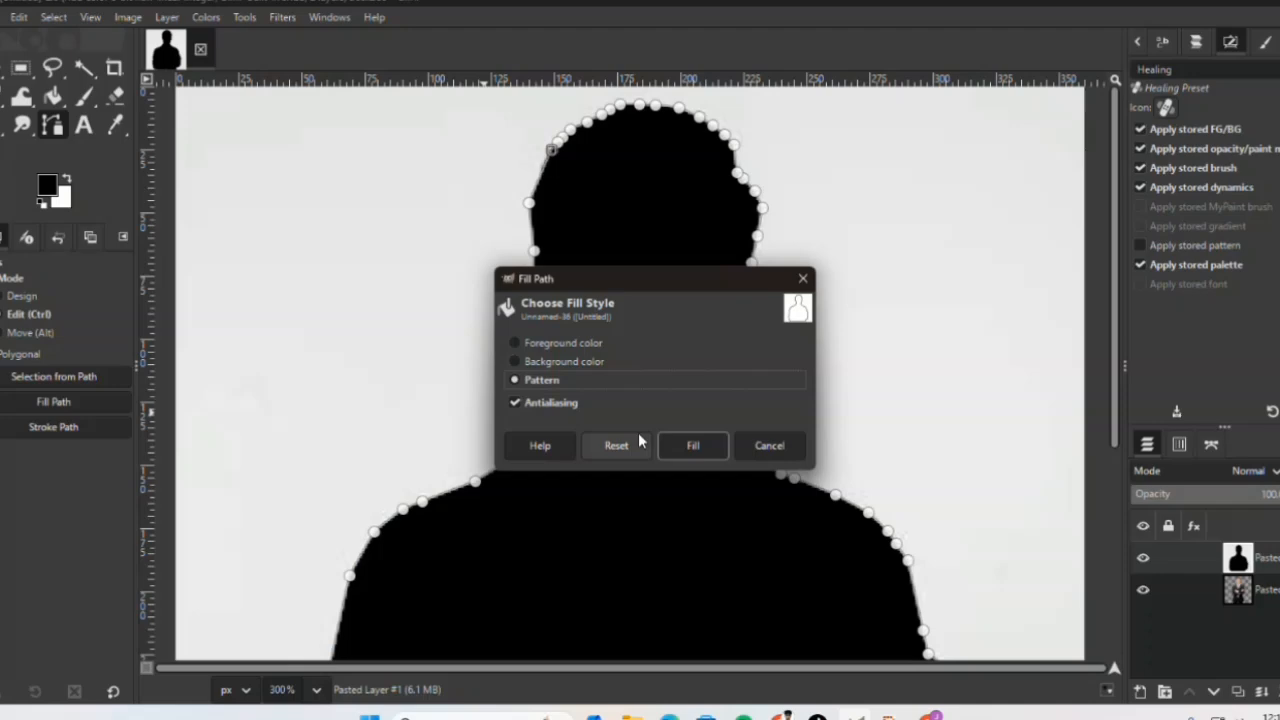
{"action": "left_click", "coordinate": [692, 446]}
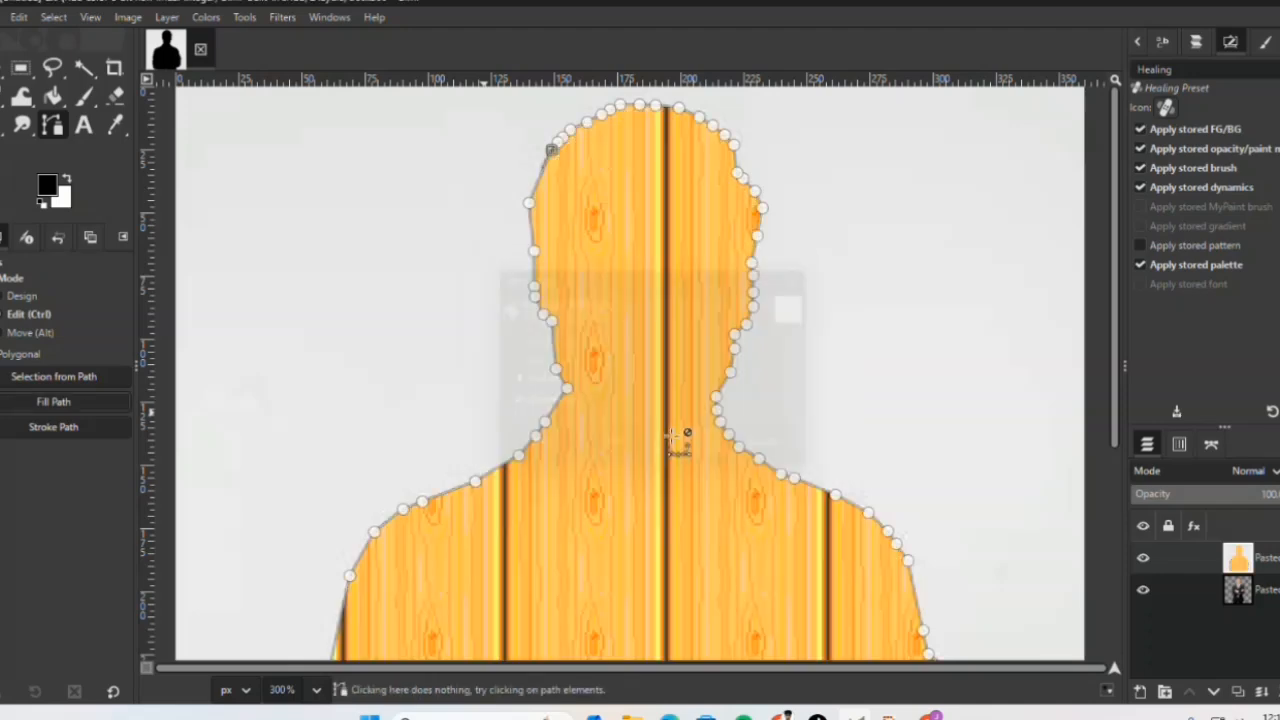
Step: Fill the man's path with the background color
{"action": "left_click", "coordinate": [20, 403]}
{"action": "left_click", "coordinate": [513, 362]}
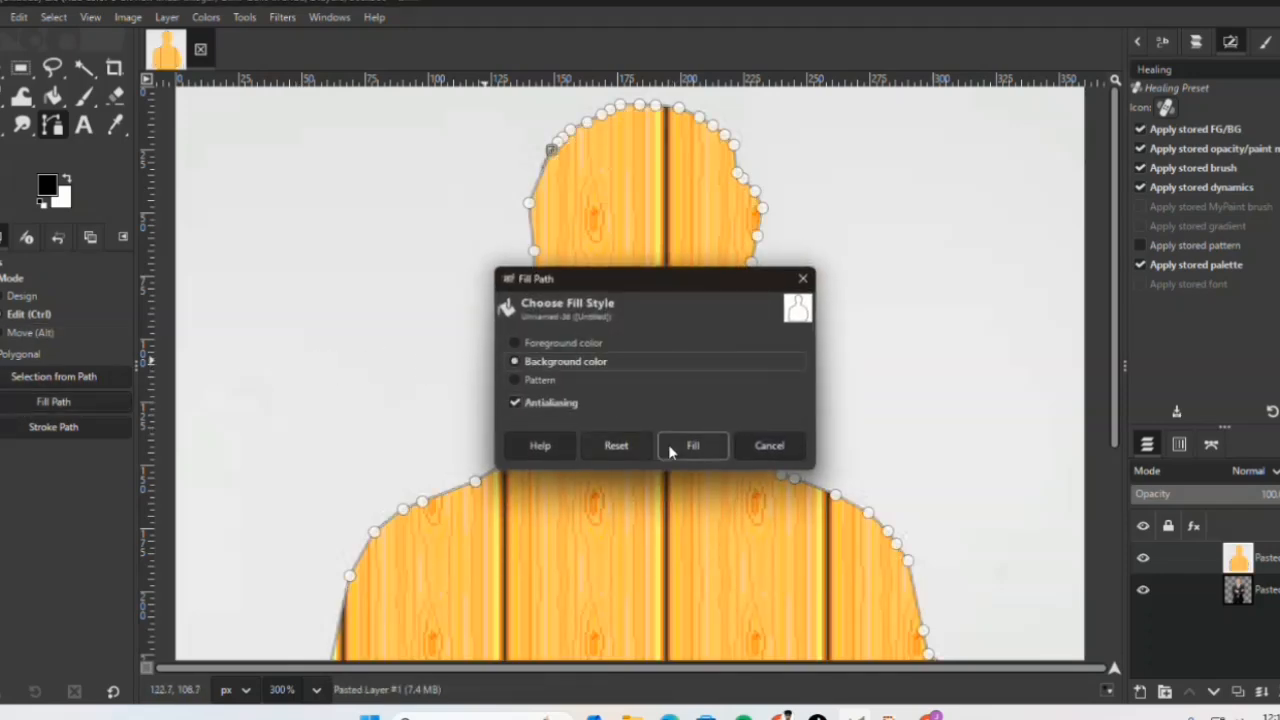
{"action": "left_click", "coordinate": [692, 446]}
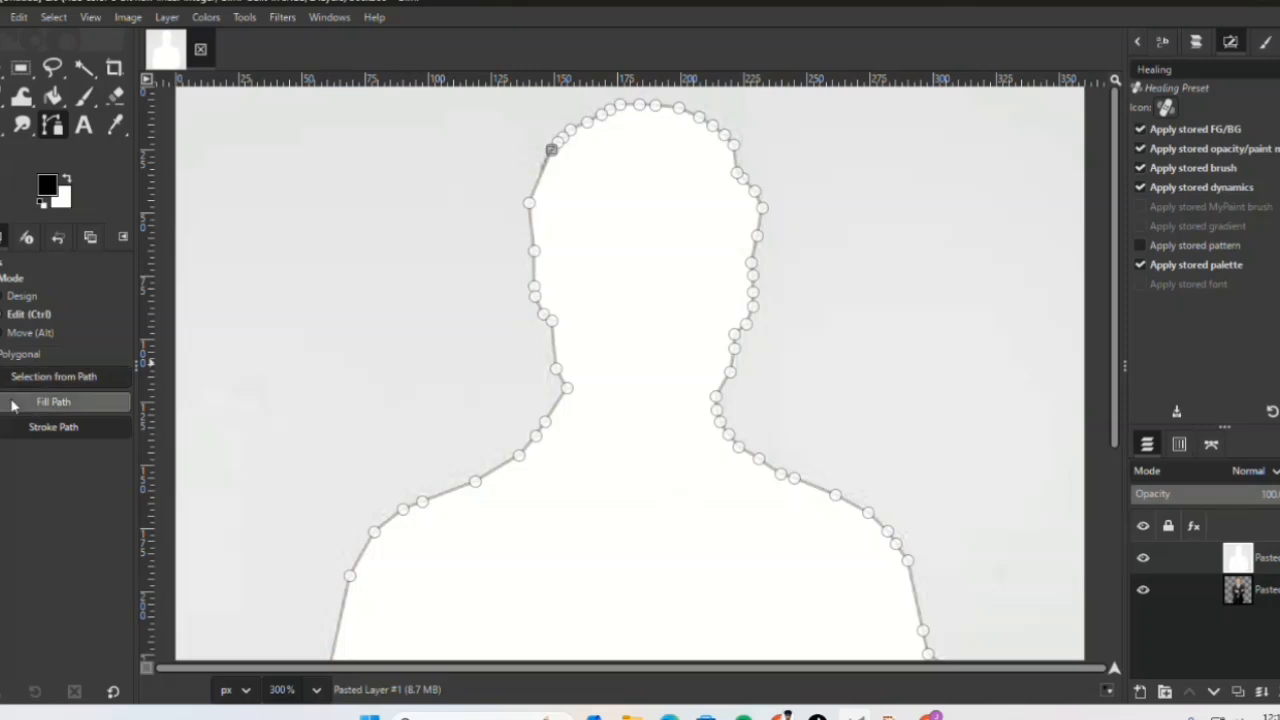
Step: Fill the man's path with the foreground color again, over the white fill
{"action": "left_click", "coordinate": [16, 404]}
{"action": "left_click", "coordinate": [514, 343]}
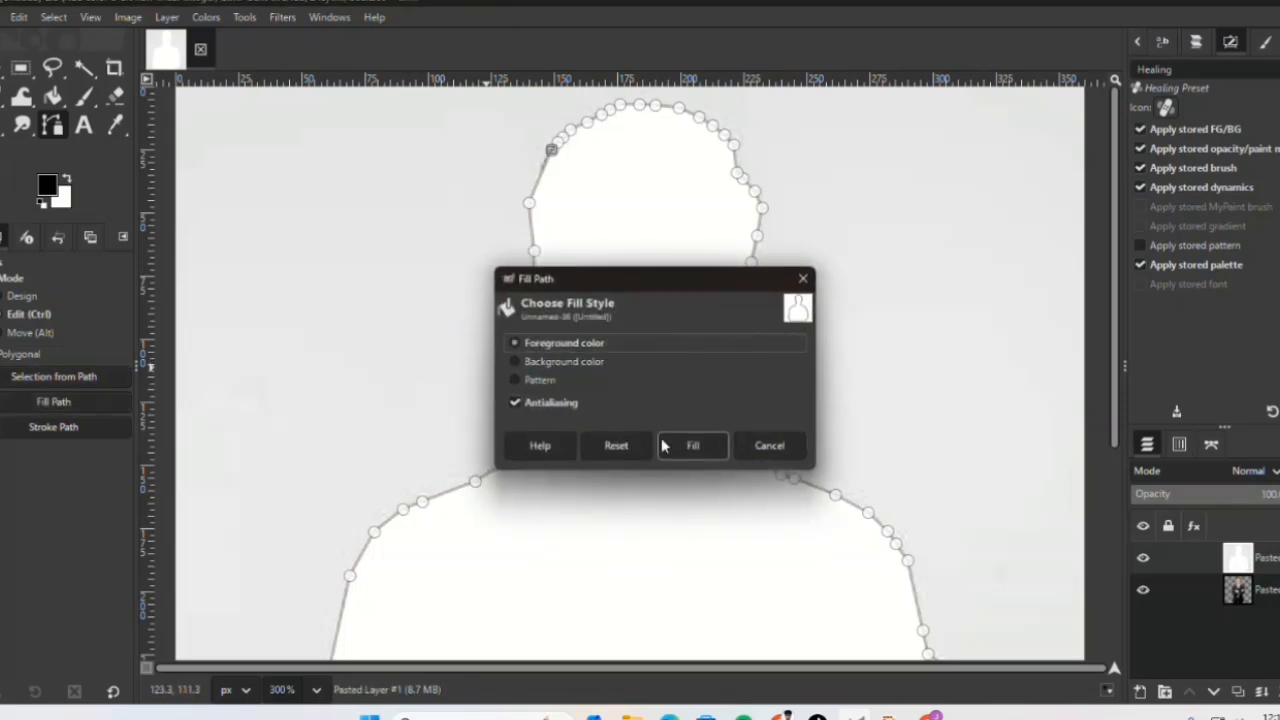
{"action": "left_click", "coordinate": [712, 448]}
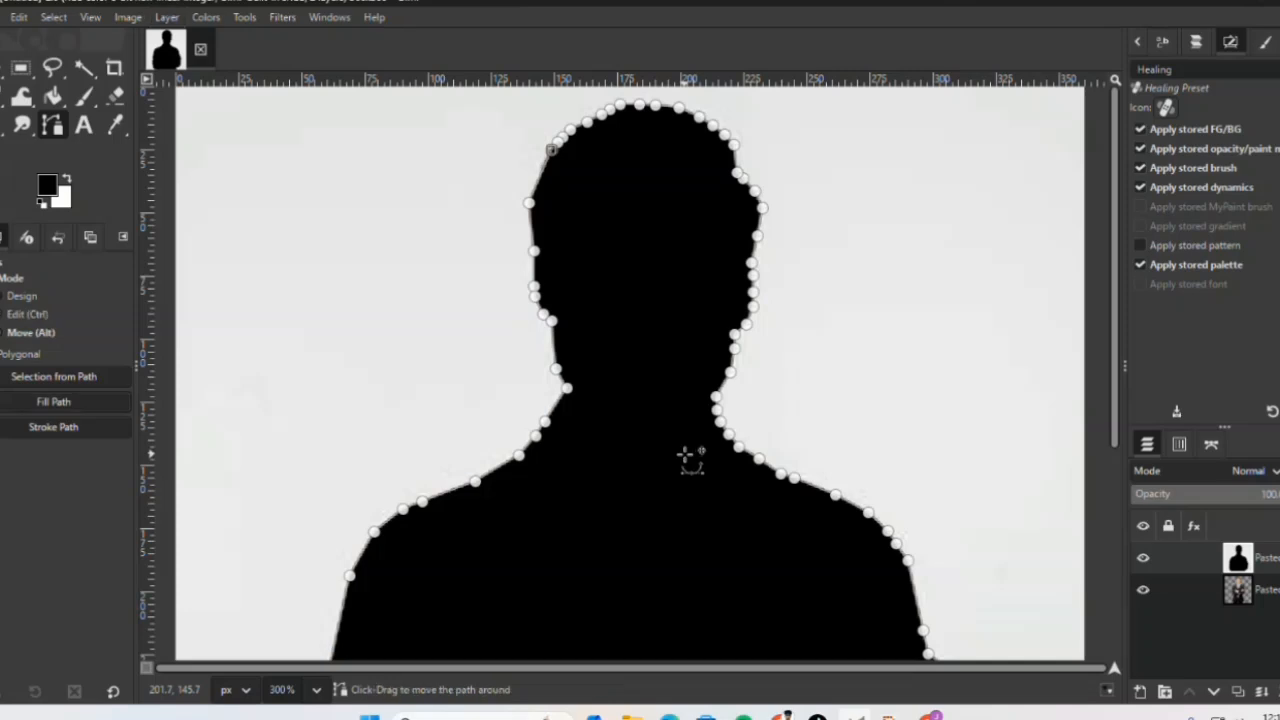
Step: Move the whole path up and to the right of the black silhouette and fill it with the foreground color
{"action": "key", "text": "alt+l"}
{"action": "key", "text": "Escape"}
{"action": "left_click_drag", "start_coordinate": [731, 470], "coordinate": [981, 355]}
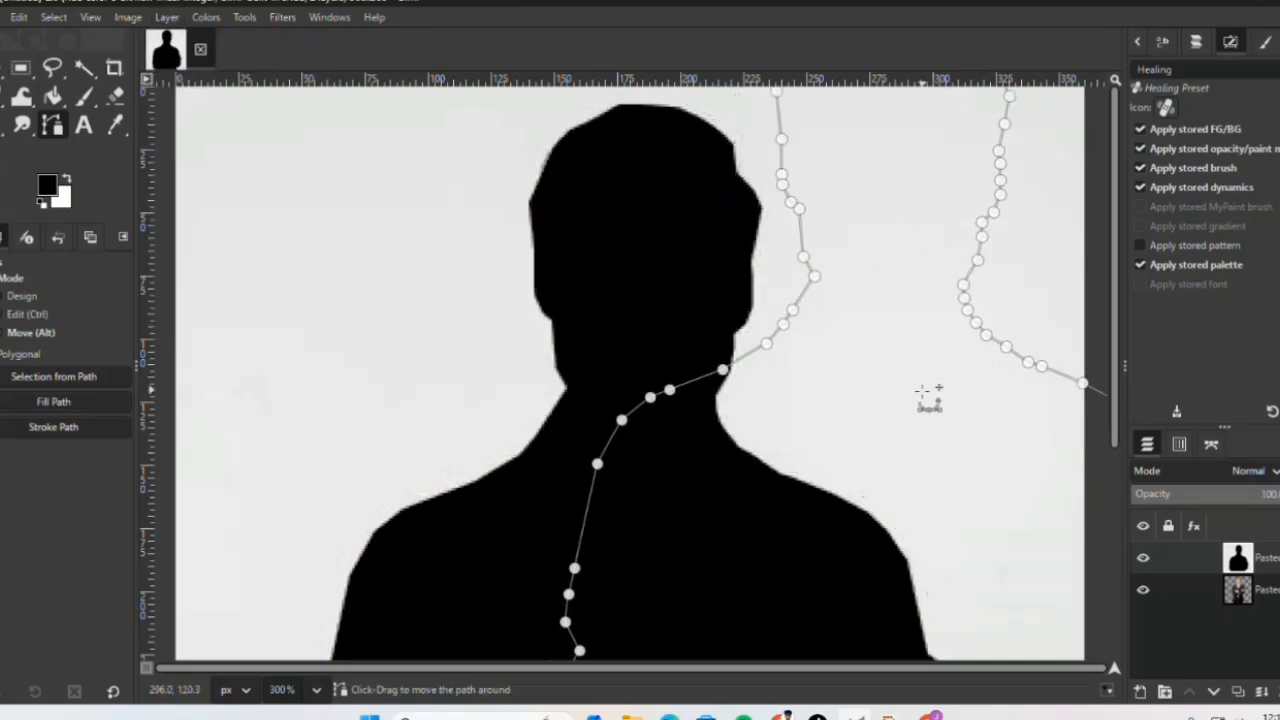
{"action": "left_click", "coordinate": [84, 402]}
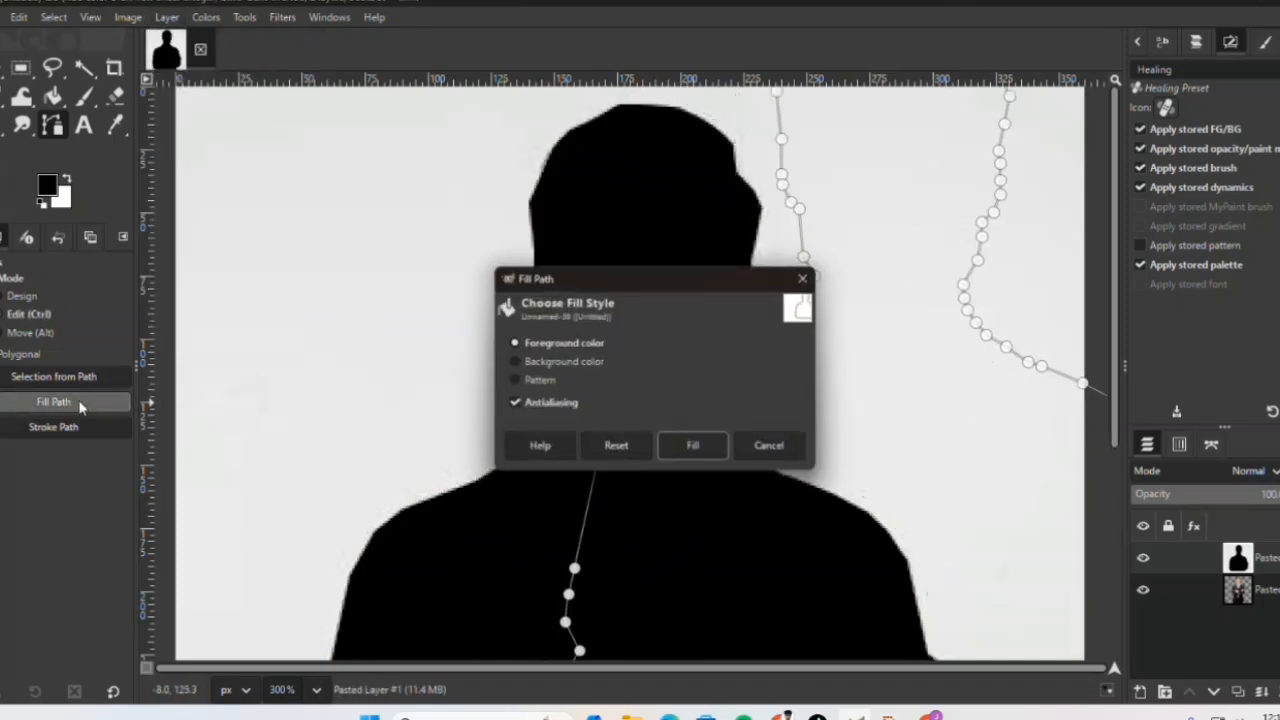
{"action": "left_click", "coordinate": [694, 445]}
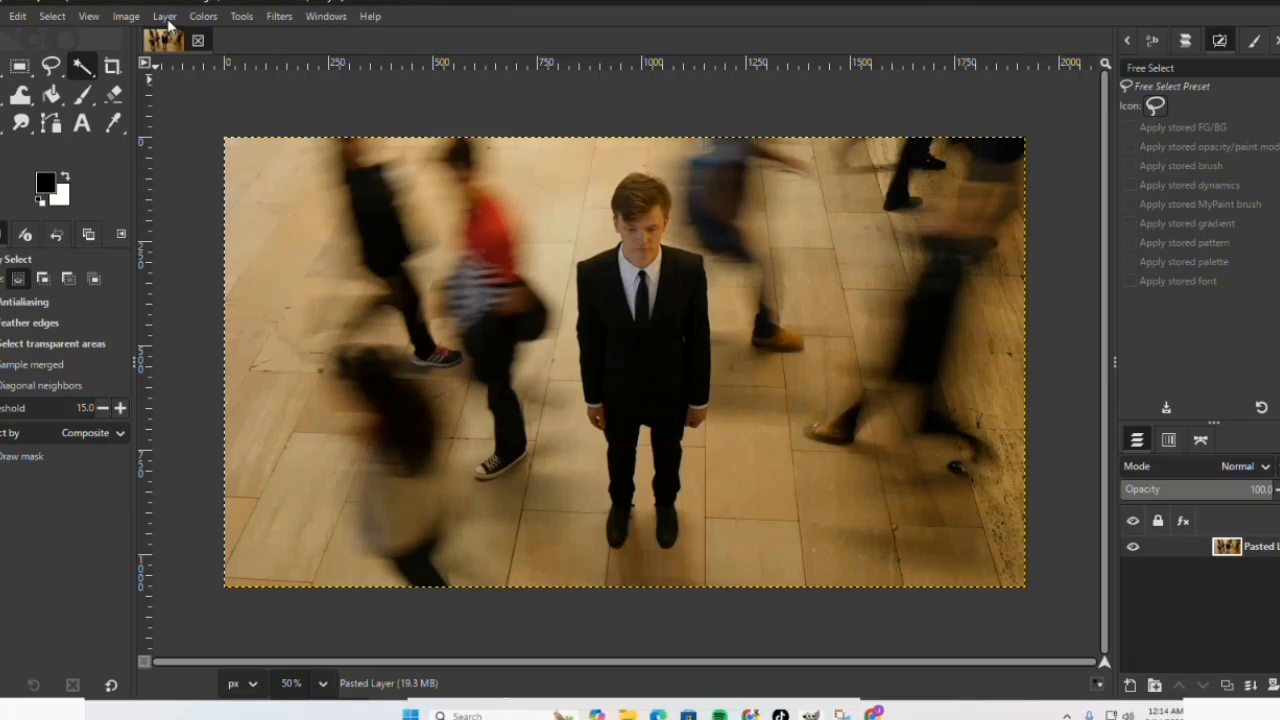
Step: Add an alpha channel to the pasted layer of the crowd photo with the man in the black suit
{"action": "left_click", "coordinate": [165, 17]}
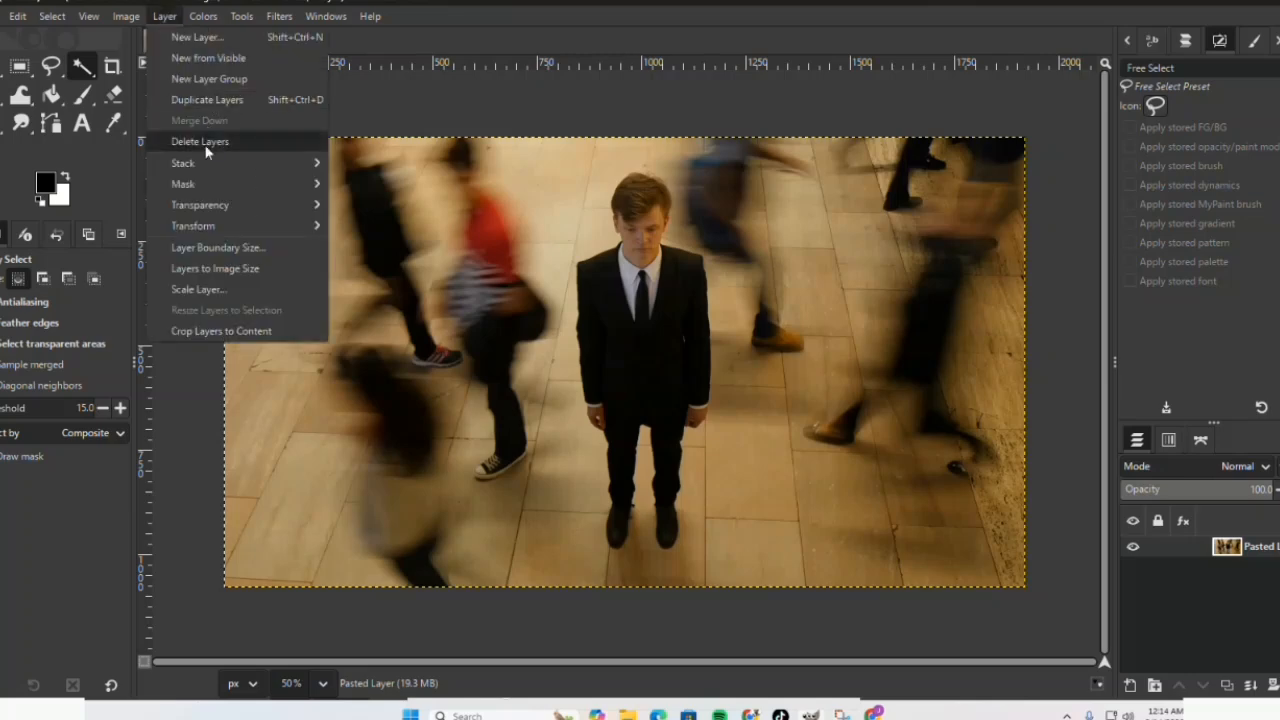
{"action": "mouse_move", "coordinate": [198, 204]}
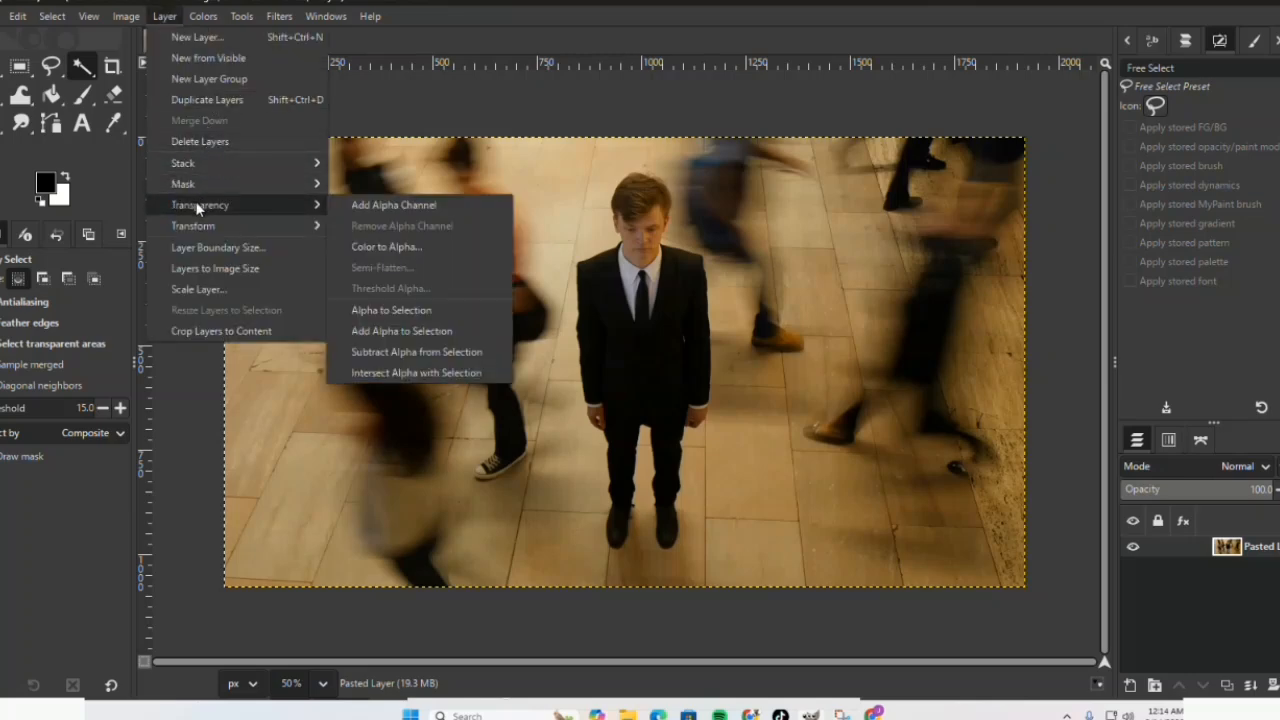
{"action": "left_click", "coordinate": [364, 208]}
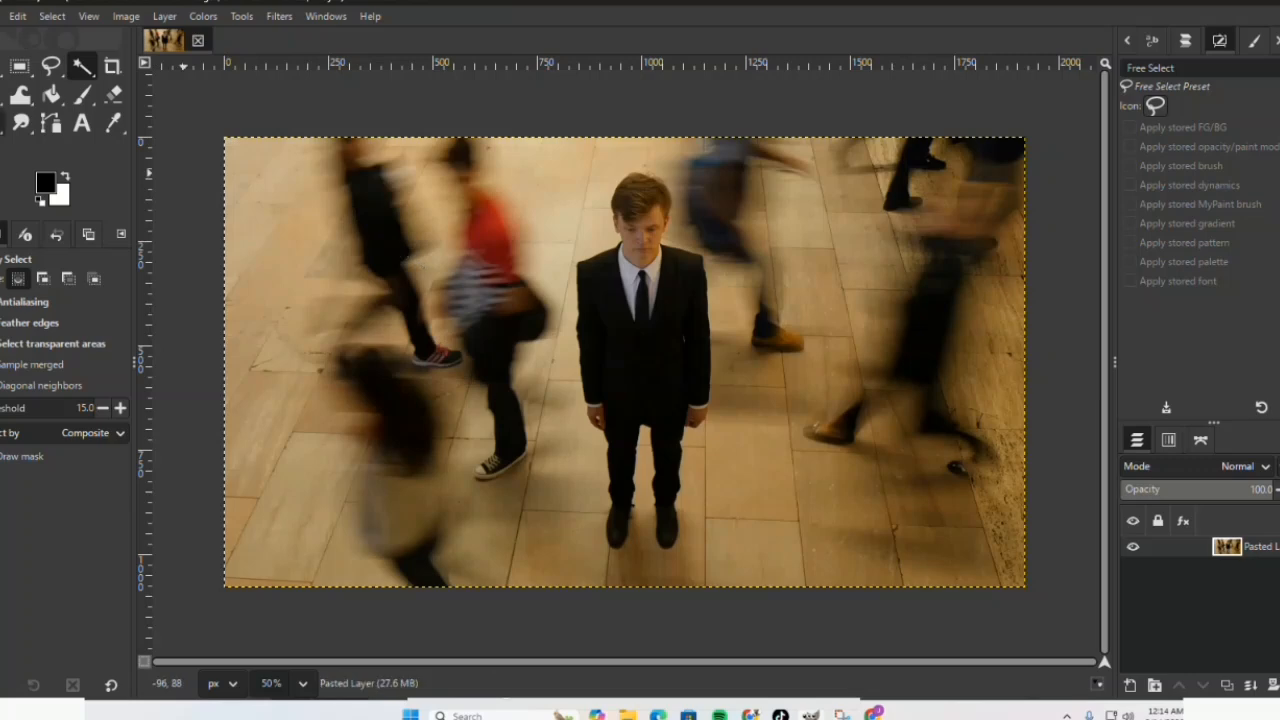
Step: Start a Free Select outline of the suited man from his left shoulder, placing points along the shoulder to the neck
{"action": "left_click", "coordinate": [51, 66]}
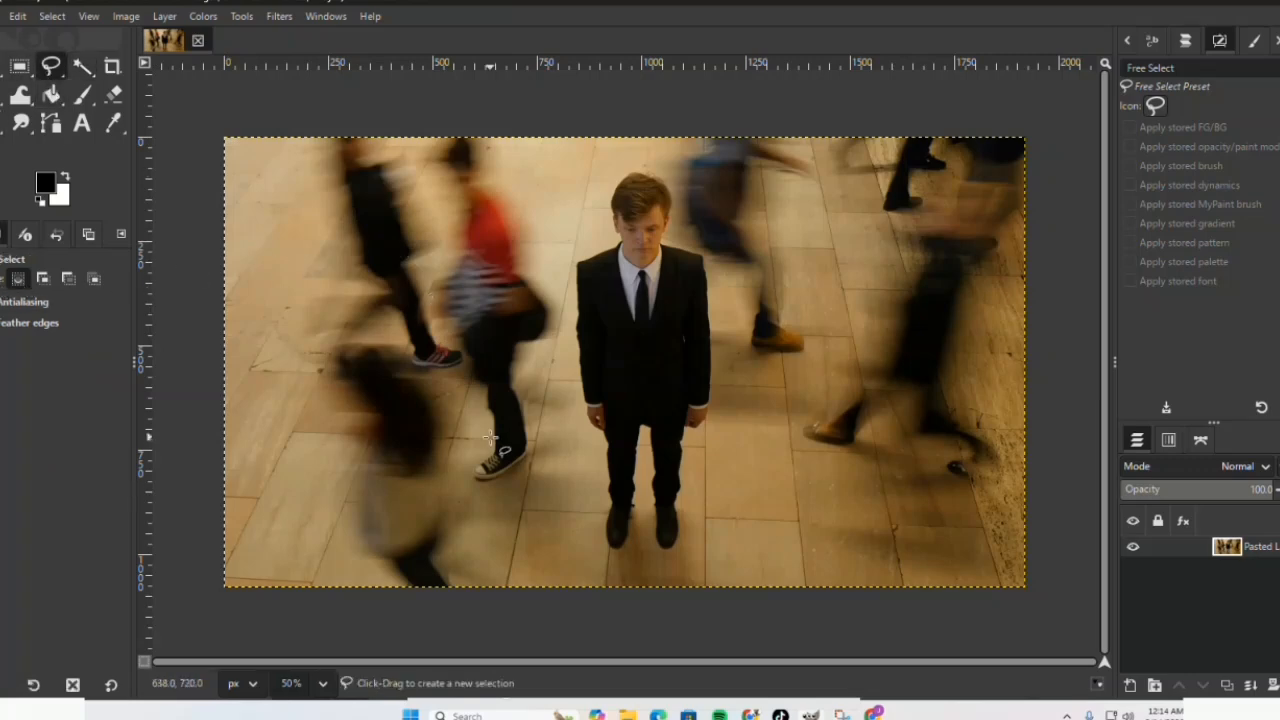
{"action": "scroll", "coordinate": [983, 203], "scroll_direction": "up", "scroll_amount": 1}
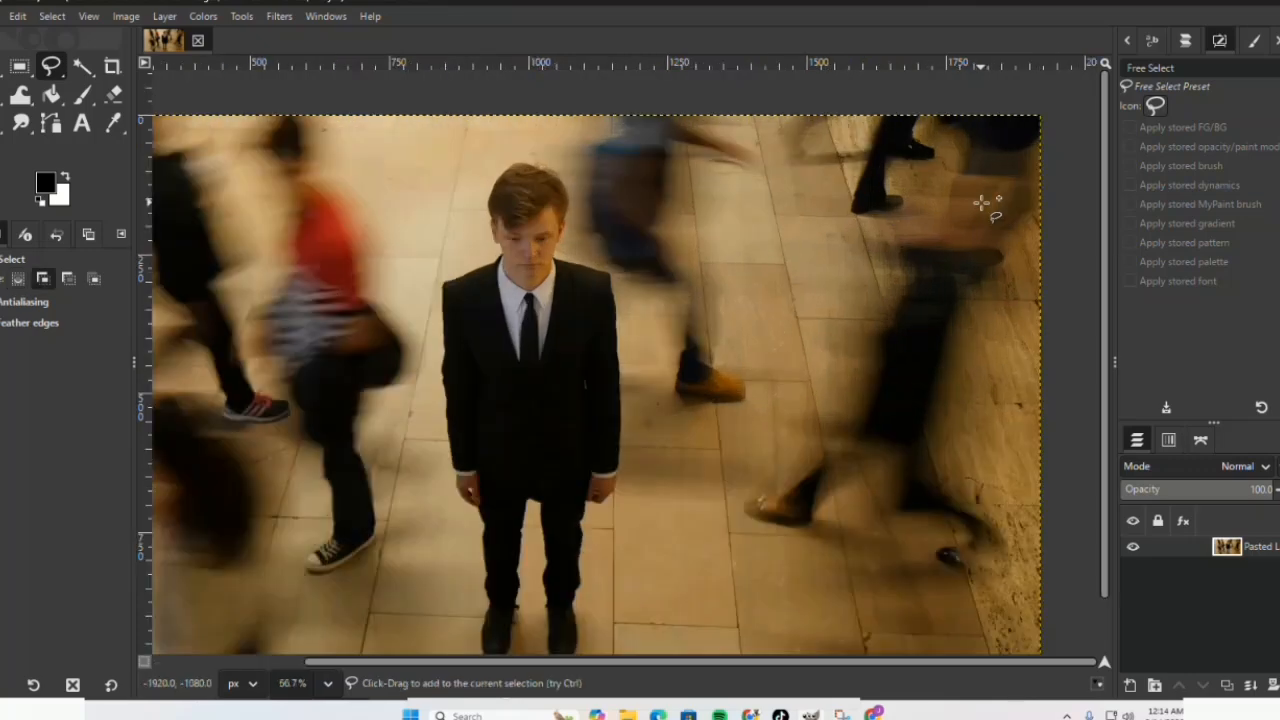
{"action": "scroll", "coordinate": [983, 203], "scroll_direction": "up", "scroll_amount": 4}
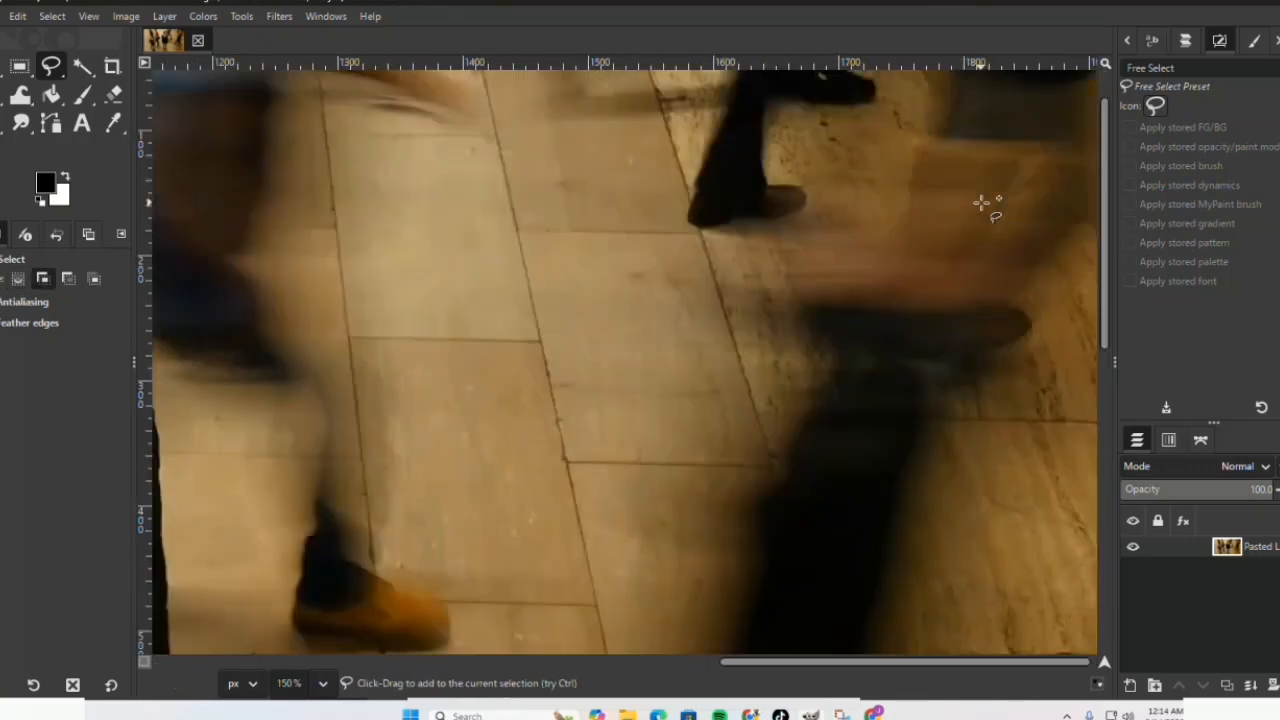
{"action": "scroll", "coordinate": [983, 203], "scroll_direction": "down", "scroll_amount": 2}
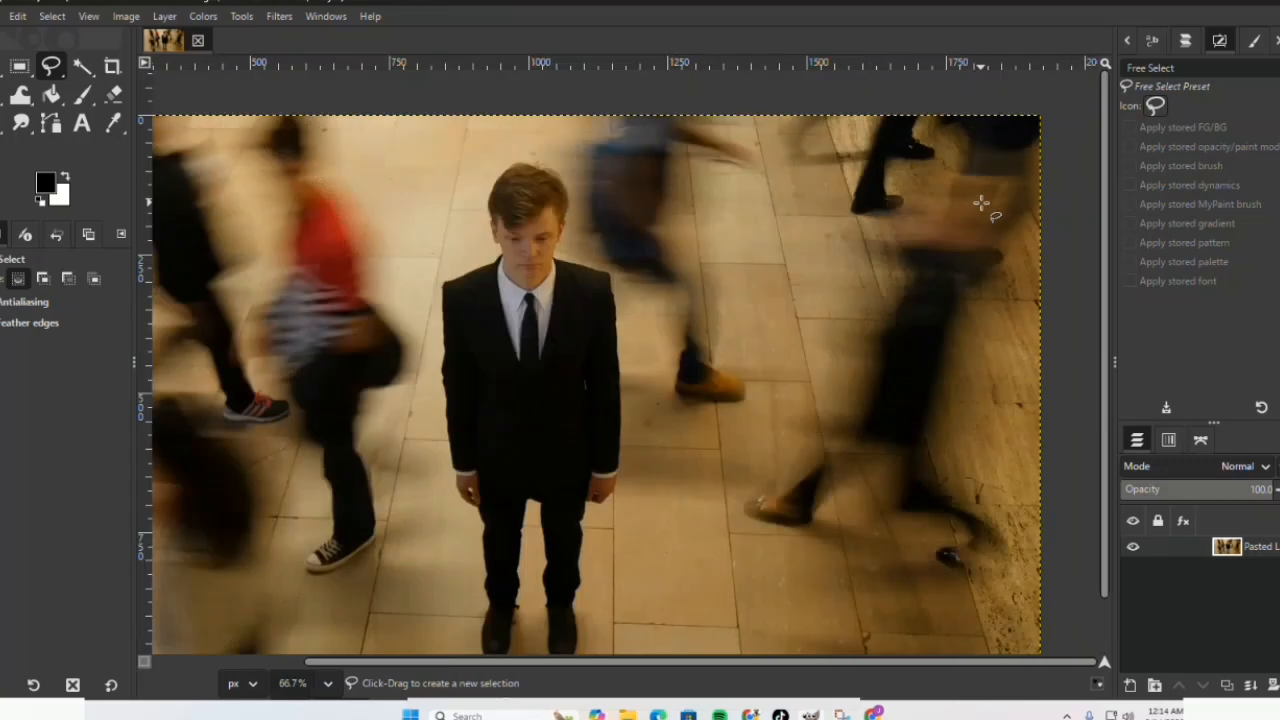
{"action": "scroll", "coordinate": [983, 203], "scroll_direction": "down", "scroll_amount": 1}
{"action": "scroll", "coordinate": [983, 203], "scroll_direction": "up", "scroll_amount": 2}
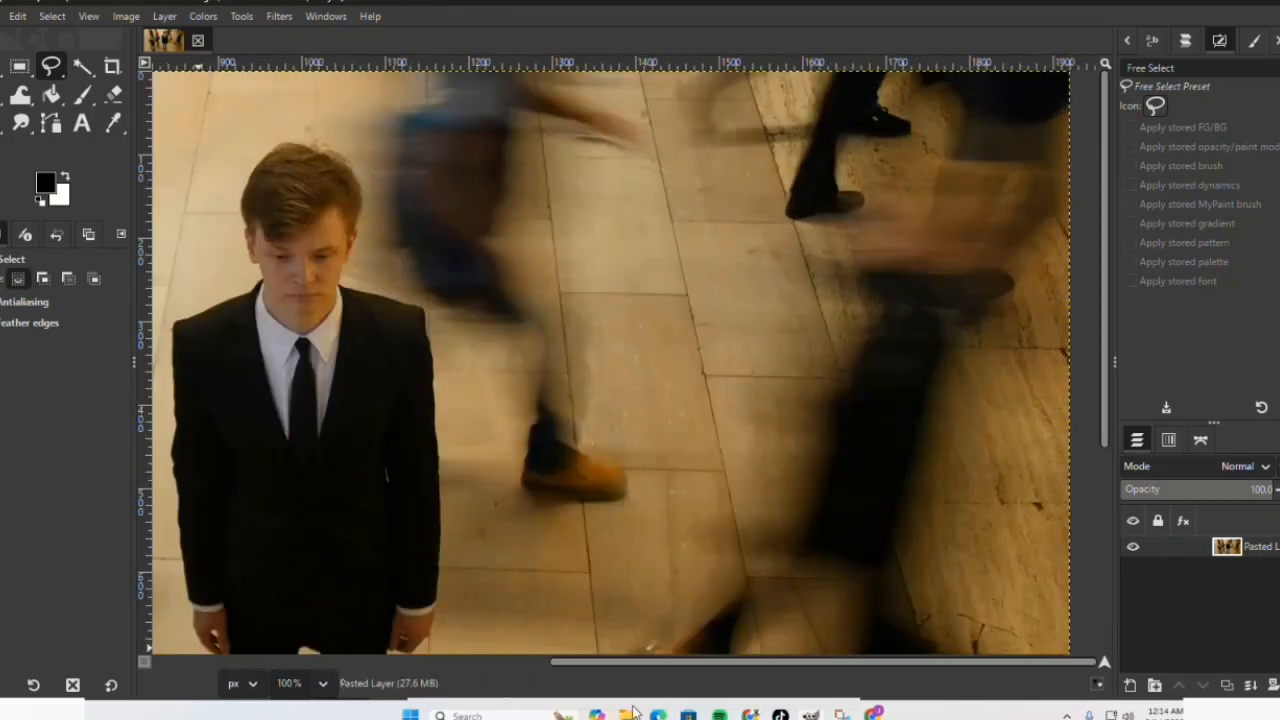
{"action": "left_click_drag", "start_coordinate": [565, 668], "coordinate": [365, 668]}
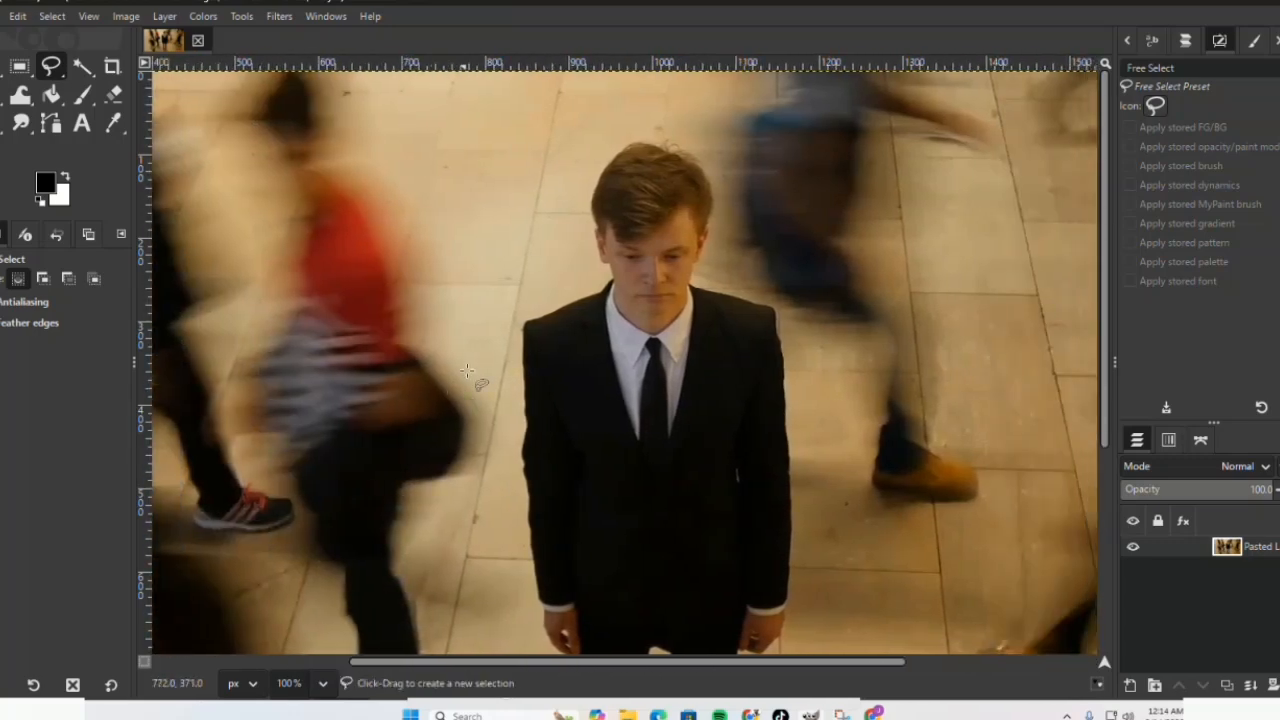
{"action": "left_click", "coordinate": [524, 322]}
{"action": "left_click", "coordinate": [597, 291]}
{"action": "left_click", "coordinate": [611, 275]}
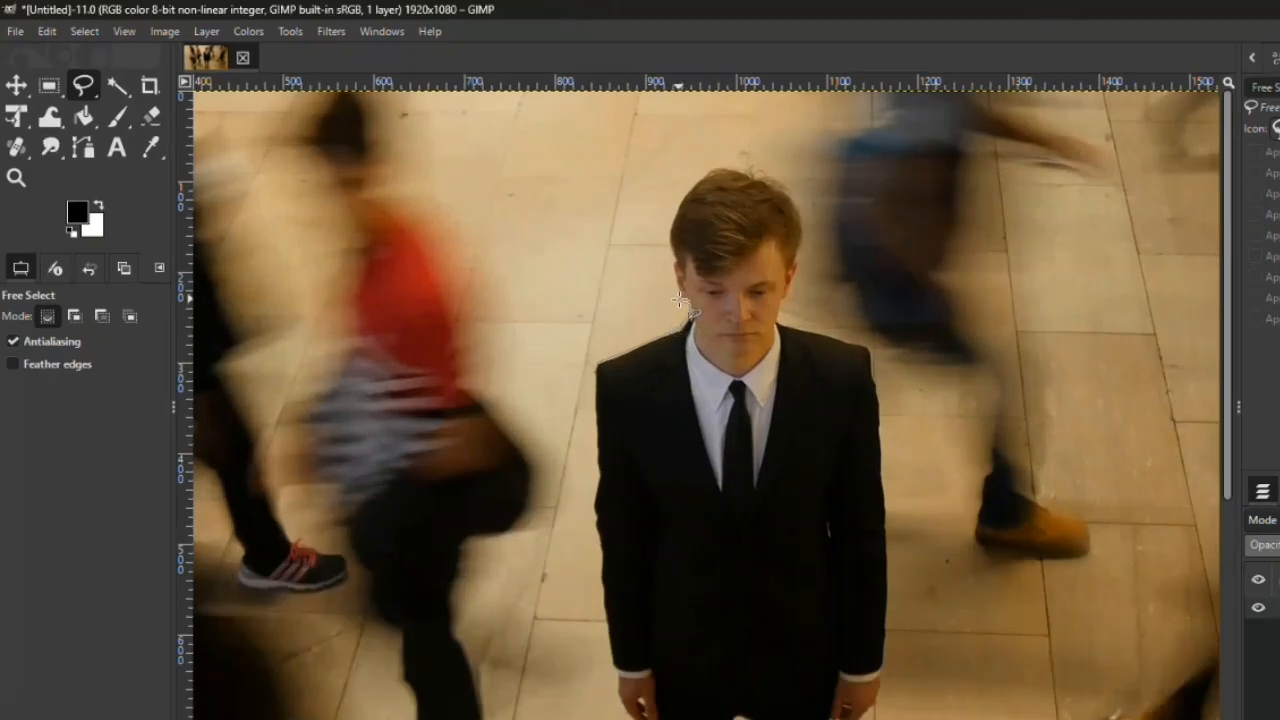
Step: Continue the Free Select outline up the side of the man's face, over his hair and down past the opposite ear
{"action": "left_click", "coordinate": [604, 261]}
{"action": "left_click", "coordinate": [596, 232]}
{"action": "left_click", "coordinate": [589, 202]}
{"action": "left_click", "coordinate": [674, 207]}
{"action": "left_click", "coordinate": [691, 183]}
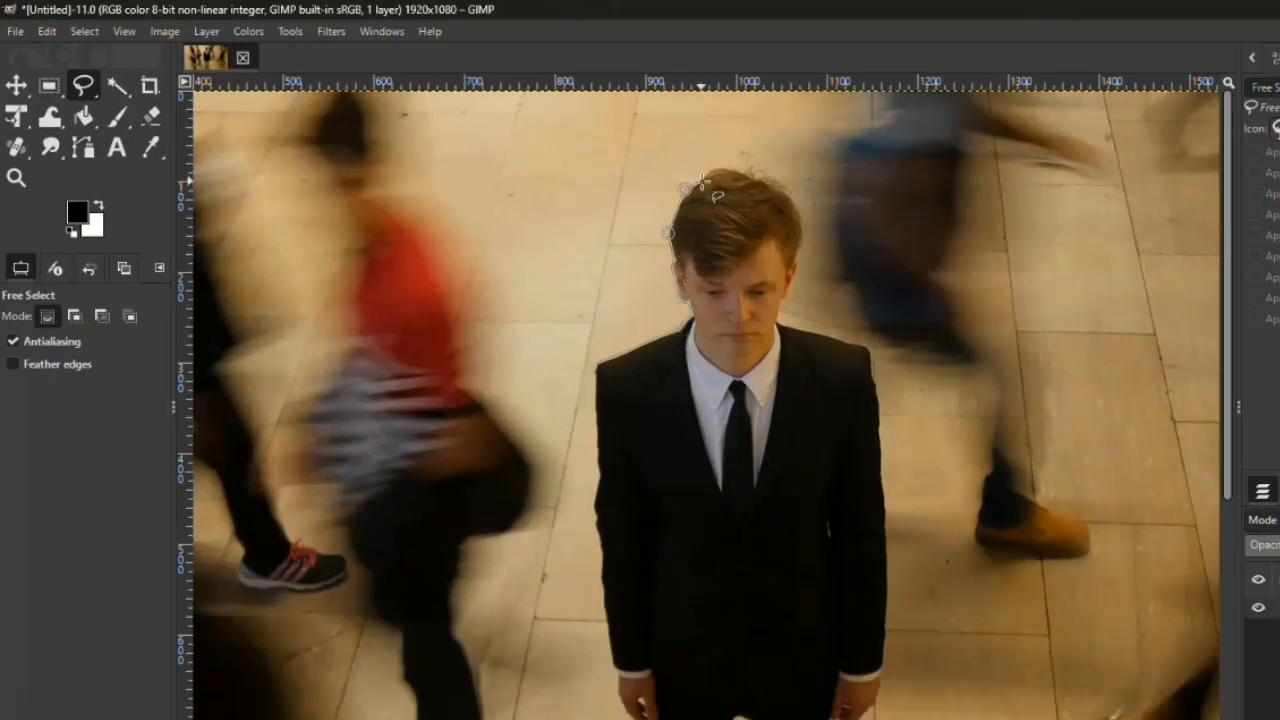
{"action": "left_click", "coordinate": [715, 169]}
{"action": "left_click", "coordinate": [749, 173]}
{"action": "left_click", "coordinate": [781, 190]}
{"action": "left_click", "coordinate": [802, 224]}
{"action": "left_click", "coordinate": [801, 244]}
{"action": "left_click", "coordinate": [795, 266]}
{"action": "left_click", "coordinate": [786, 298]}
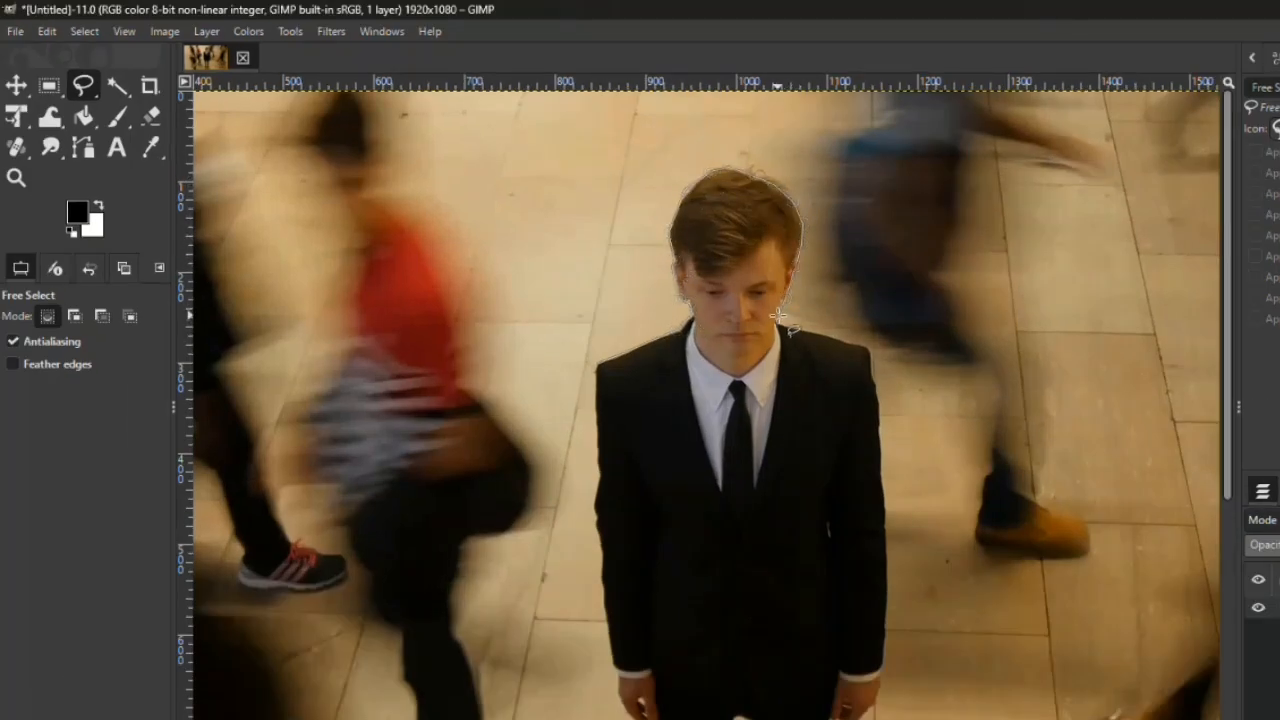
Step: Extend the Free Select outline from the neck along the second shoulder, down the sleeve and around the hand
{"action": "left_click", "coordinate": [779, 324]}
{"action": "left_click", "coordinate": [866, 347]}
{"action": "left_click", "coordinate": [874, 356]}
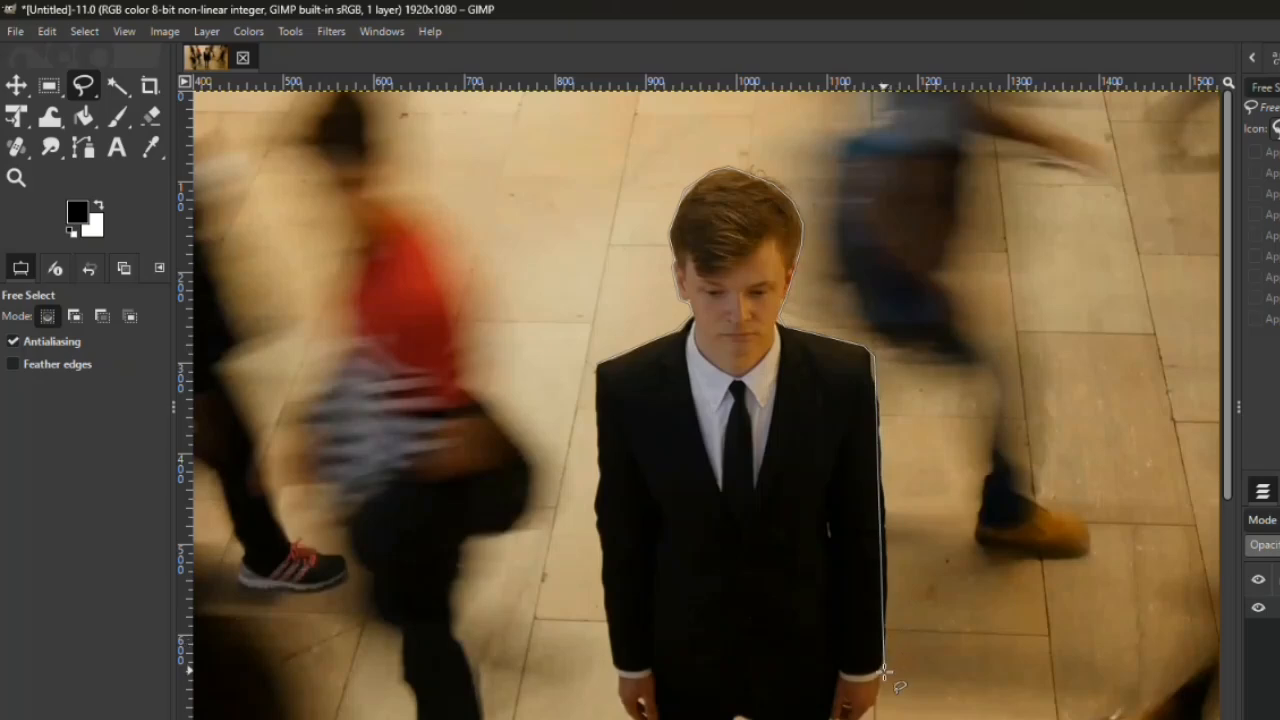
{"action": "left_click", "coordinate": [882, 673]}
{"action": "left_click", "coordinate": [876, 701]}
{"action": "scroll", "coordinate": [875, 700], "scroll_direction": "down", "scroll_amount": 5}
{"action": "left_click", "coordinate": [830, 502]}
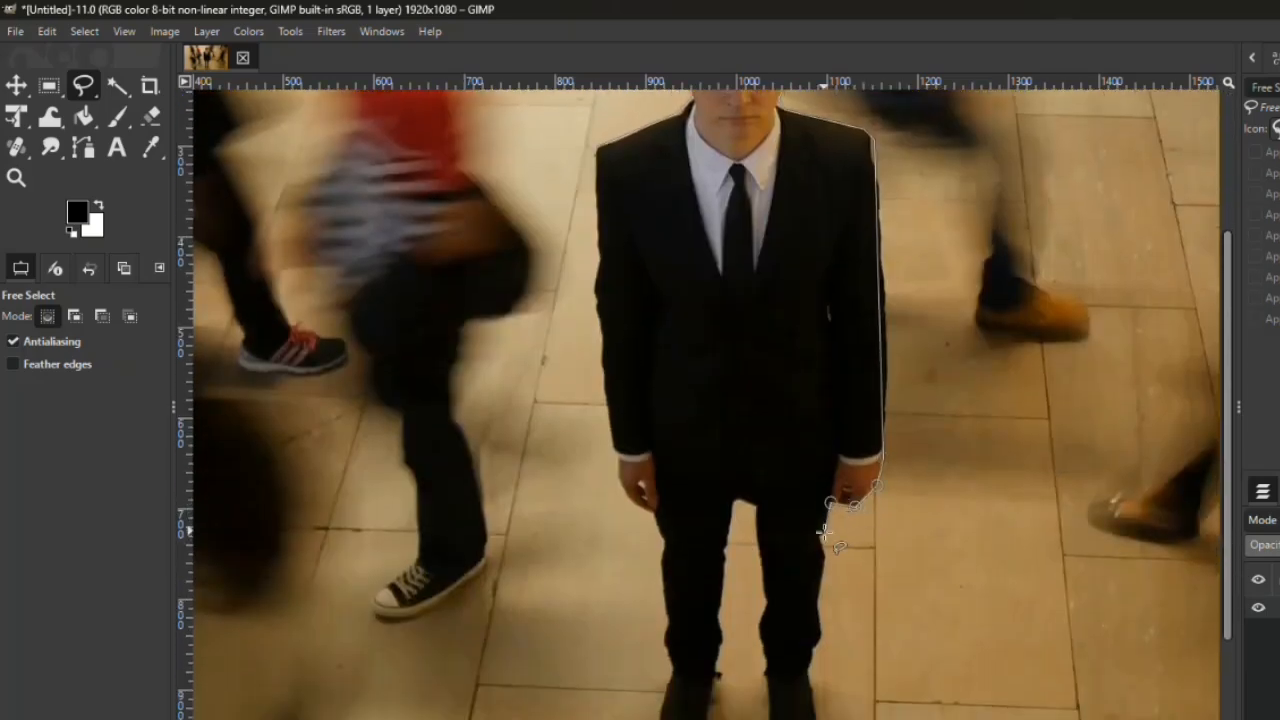
Step: Trace the outer edge of the adjacent trouser leg down to the shoe and around its toe
{"action": "left_click", "coordinate": [822, 536]}
{"action": "left_click", "coordinate": [826, 547]}
{"action": "left_click", "coordinate": [818, 602]}
{"action": "left_click", "coordinate": [821, 636]}
{"action": "left_click_drag", "start_coordinate": [1233, 515], "coordinate": [1233, 600]}
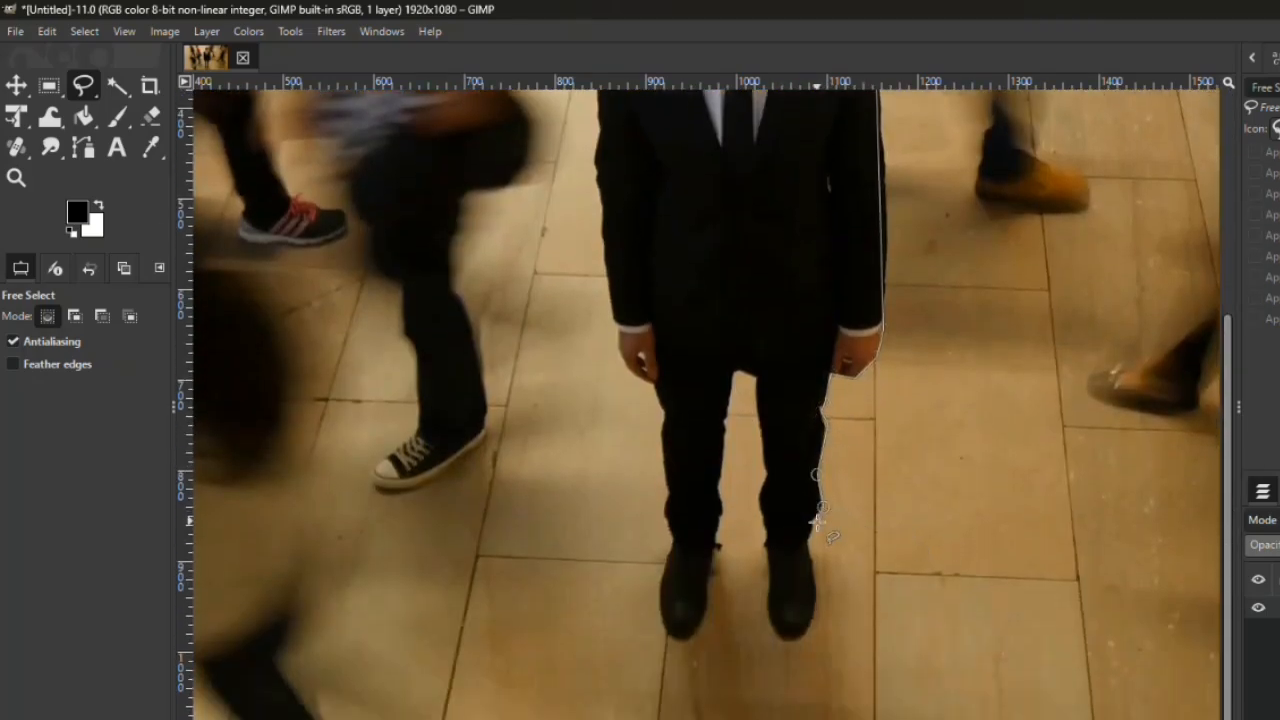
{"action": "left_click", "coordinate": [809, 545]}
{"action": "left_click", "coordinate": [817, 603]}
{"action": "left_click", "coordinate": [803, 632]}
{"action": "left_click", "coordinate": [783, 631]}
{"action": "left_click", "coordinate": [770, 605]}
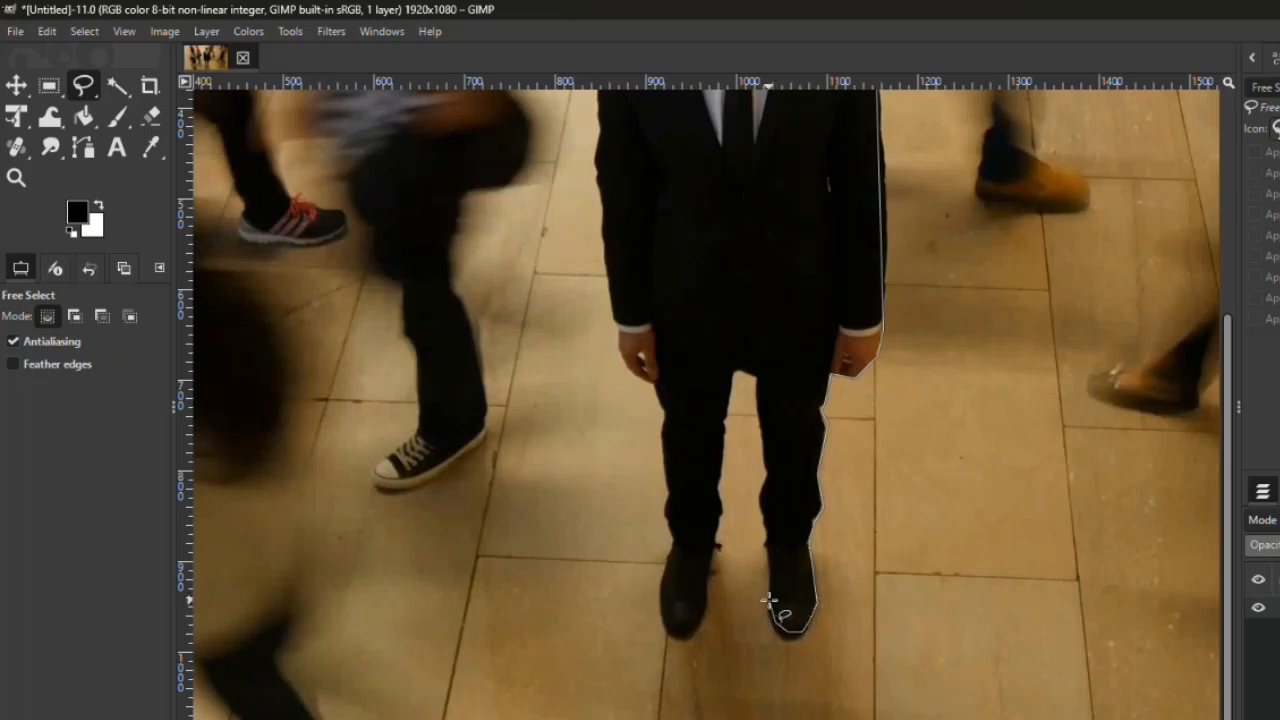
Step: Trace the outline back up the shoe and the inner edge of that leg to the crotch
{"action": "left_click", "coordinate": [772, 583]}
{"action": "left_click", "coordinate": [766, 545]}
{"action": "left_click", "coordinate": [767, 529]}
{"action": "left_click", "coordinate": [758, 496]}
{"action": "left_click", "coordinate": [768, 474]}
{"action": "left_click", "coordinate": [757, 378]}
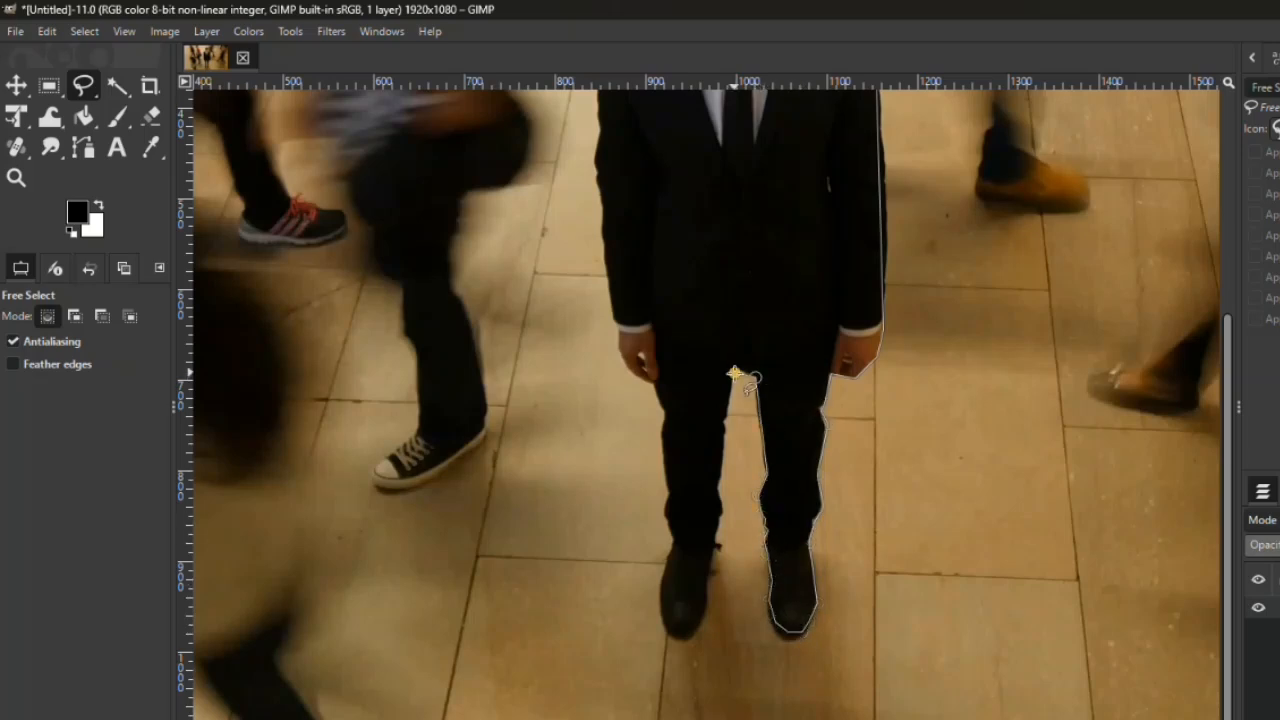
{"action": "left_click", "coordinate": [745, 372]}
Step: Trace the inner edge of the other trouser leg from the crotch down to its hem
{"action": "left_click", "coordinate": [727, 395]}
{"action": "left_click", "coordinate": [722, 420]}
{"action": "left_click", "coordinate": [720, 448]}
{"action": "left_click", "coordinate": [718, 476]}
{"action": "left_click", "coordinate": [716, 490]}
{"action": "left_click", "coordinate": [721, 515]}
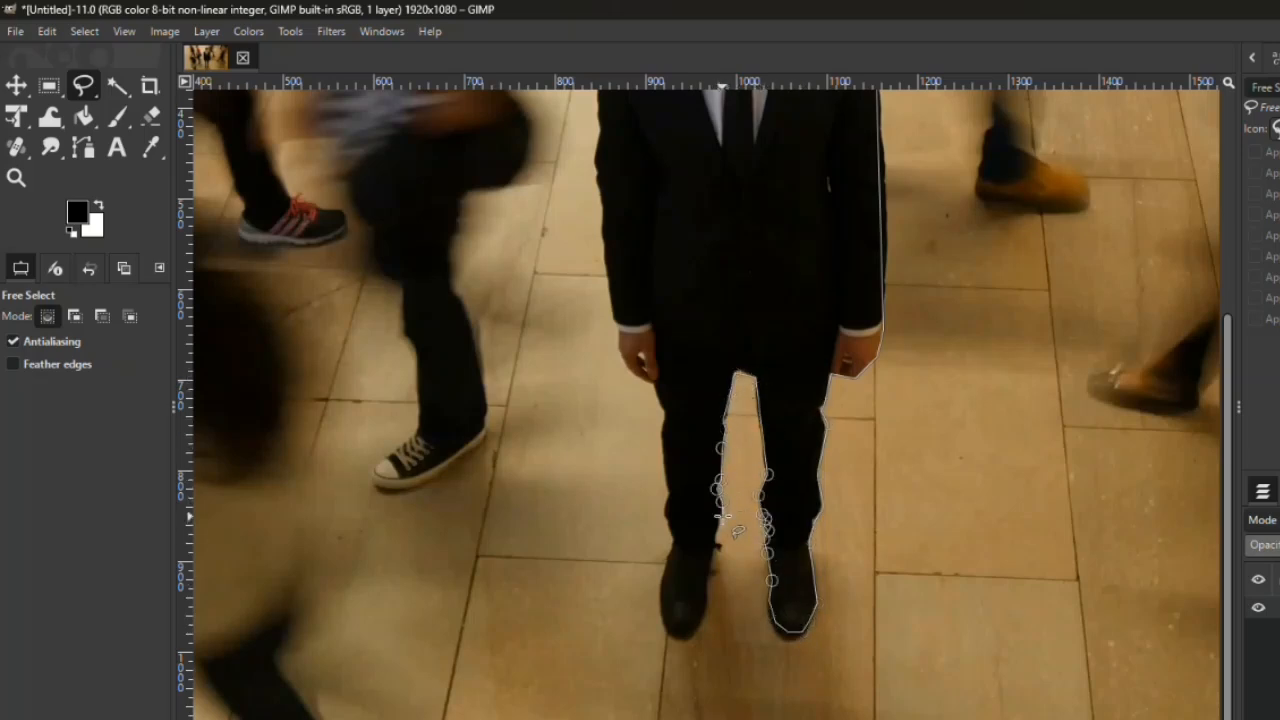
Step: Continue the outline around the second shoe, from the inner side of the ankle past the toe to its outer side
{"action": "left_click", "coordinate": [716, 528]}
{"action": "left_click", "coordinate": [713, 550]}
{"action": "left_click", "coordinate": [708, 573]}
{"action": "left_click", "coordinate": [705, 605]}
{"action": "left_click", "coordinate": [698, 627]}
{"action": "left_click", "coordinate": [681, 636]}
{"action": "left_click", "coordinate": [667, 629]}
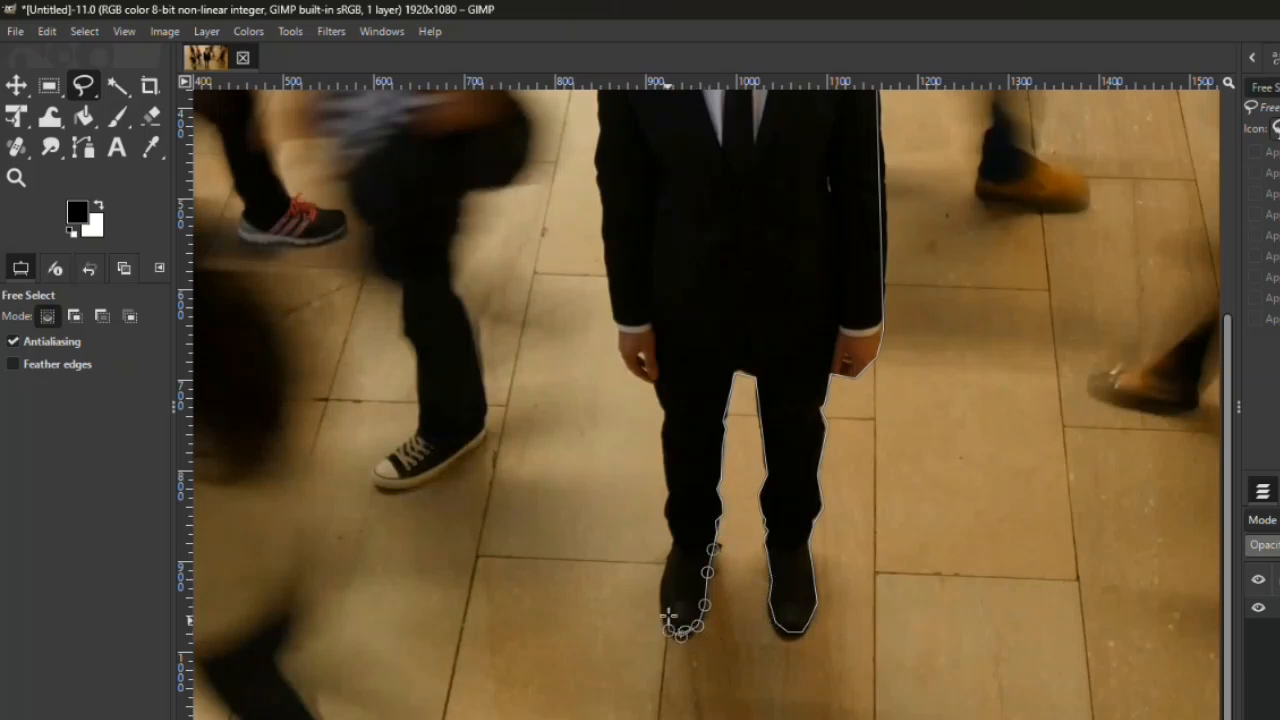
{"action": "left_click", "coordinate": [661, 606]}
Step: Trace up the outer edge of the second leg and around the remaining hand to the shirt cuff
{"action": "left_click", "coordinate": [675, 545]}
{"action": "left_click", "coordinate": [666, 517]}
{"action": "left_click", "coordinate": [670, 498]}
{"action": "left_click", "coordinate": [666, 462]}
{"action": "left_click", "coordinate": [662, 420]}
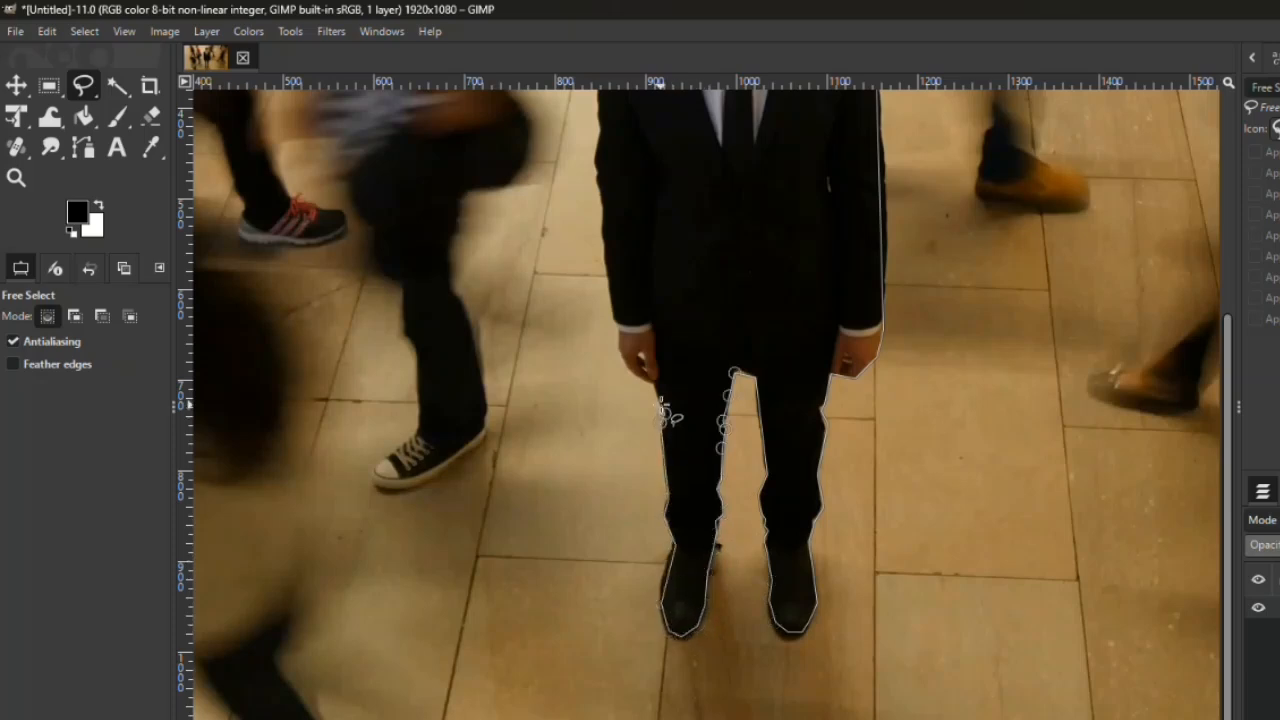
{"action": "left_click", "coordinate": [657, 392]}
{"action": "left_click", "coordinate": [642, 380]}
{"action": "left_click", "coordinate": [628, 364]}
{"action": "left_click", "coordinate": [622, 345]}
{"action": "left_click", "coordinate": [612, 319]}
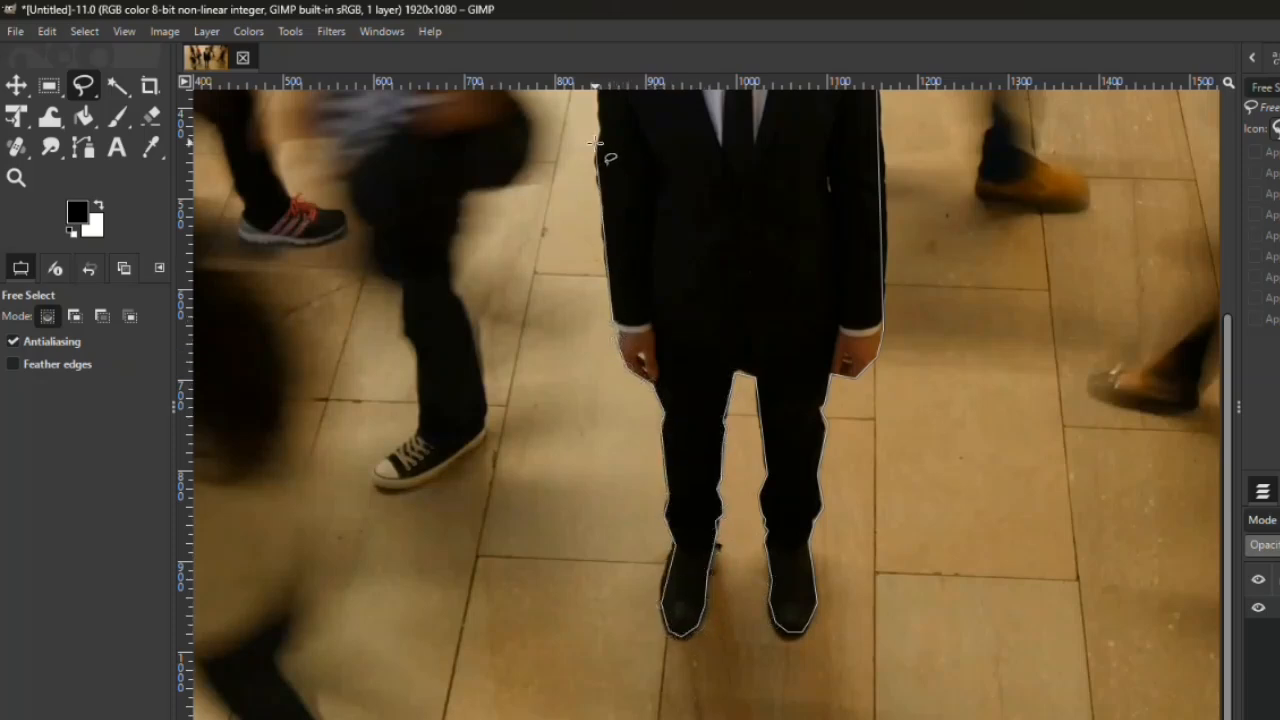
Step: Trace the last sleeve up to the shoulder and close the Free Select outline at its starting point
{"action": "left_click", "coordinate": [596, 160]}
{"action": "left_click", "coordinate": [598, 134]}
{"action": "scroll", "coordinate": [1226, 374], "scroll_direction": "up", "scroll_amount": 3}
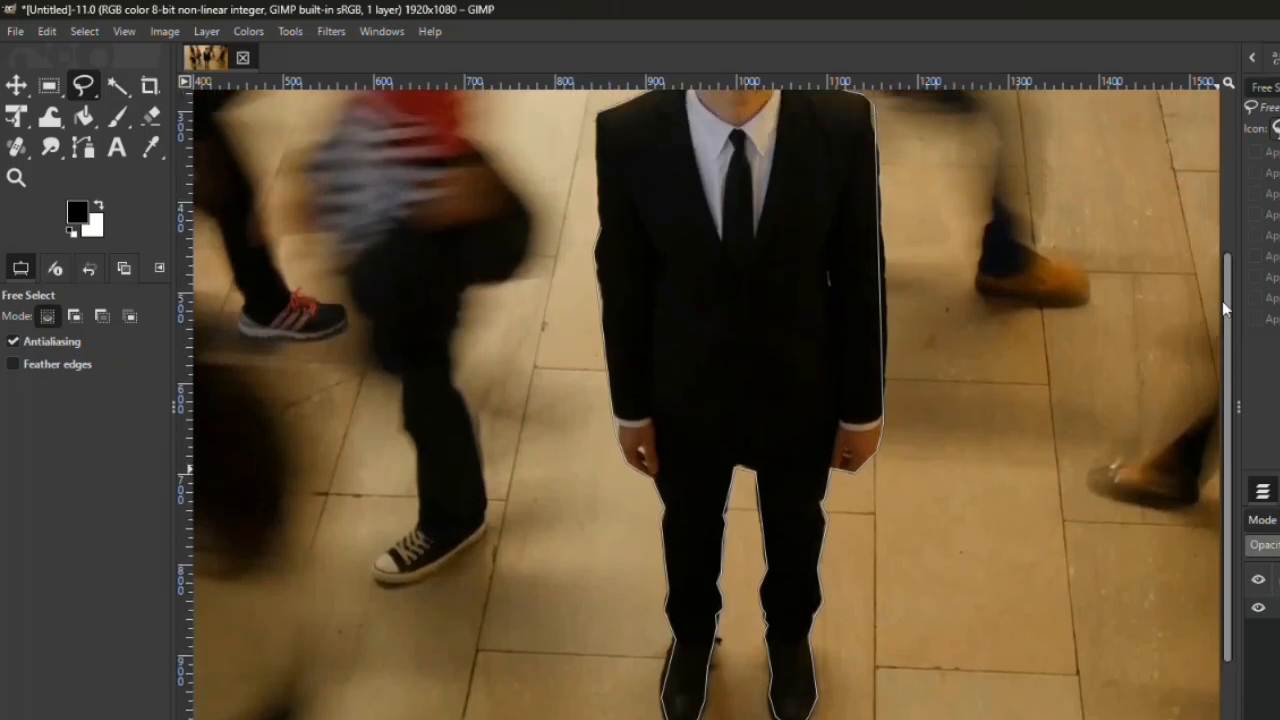
{"action": "left_click", "coordinate": [596, 176]}
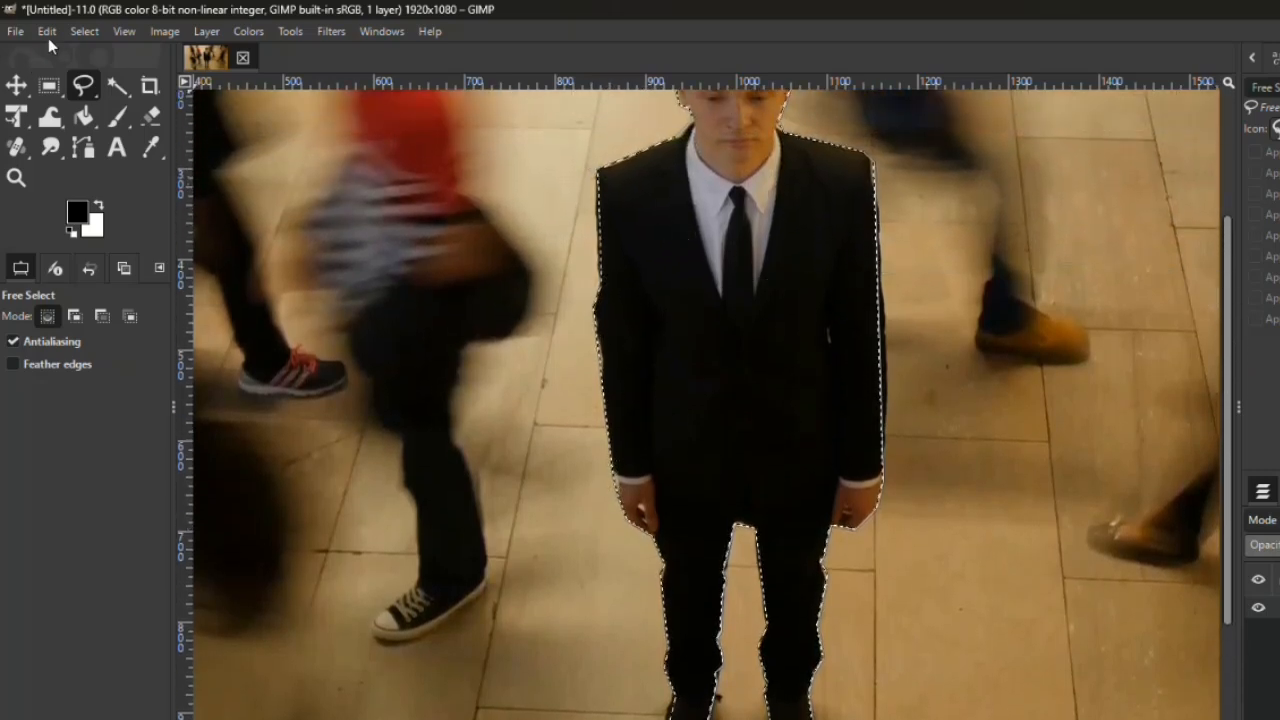
Step: Invert the selection and cut away the crowd background, leaving the suited man on transparency
{"action": "left_click", "coordinate": [82, 31]}
{"action": "left_click", "coordinate": [132, 98]}
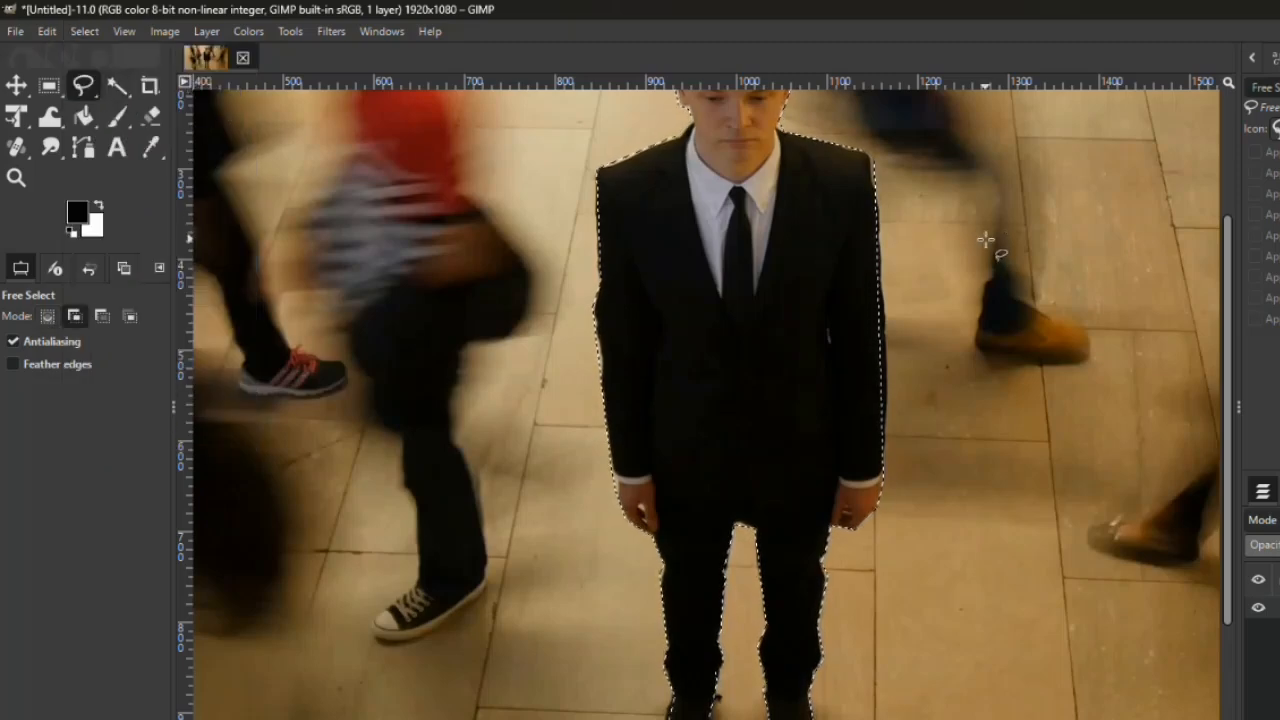
{"action": "key", "text": "minus"}
{"action": "key", "text": "minus"}
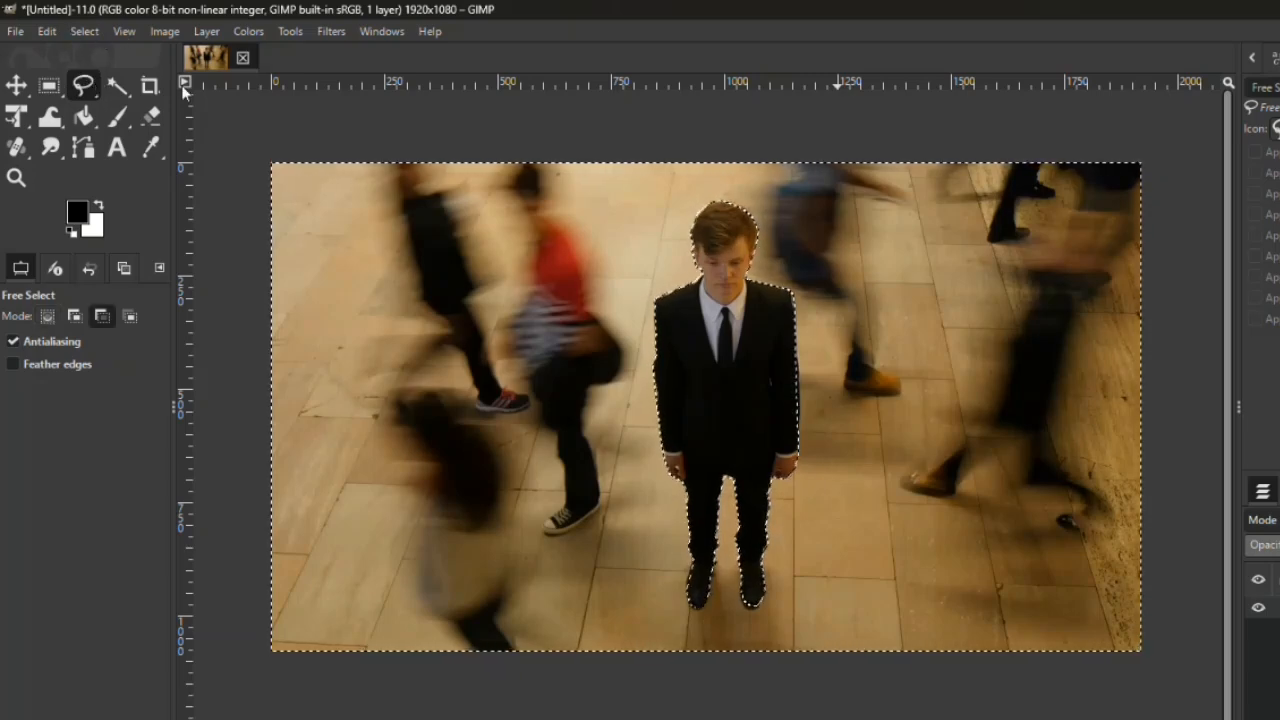
{"action": "key", "text": "ctrl+x"}
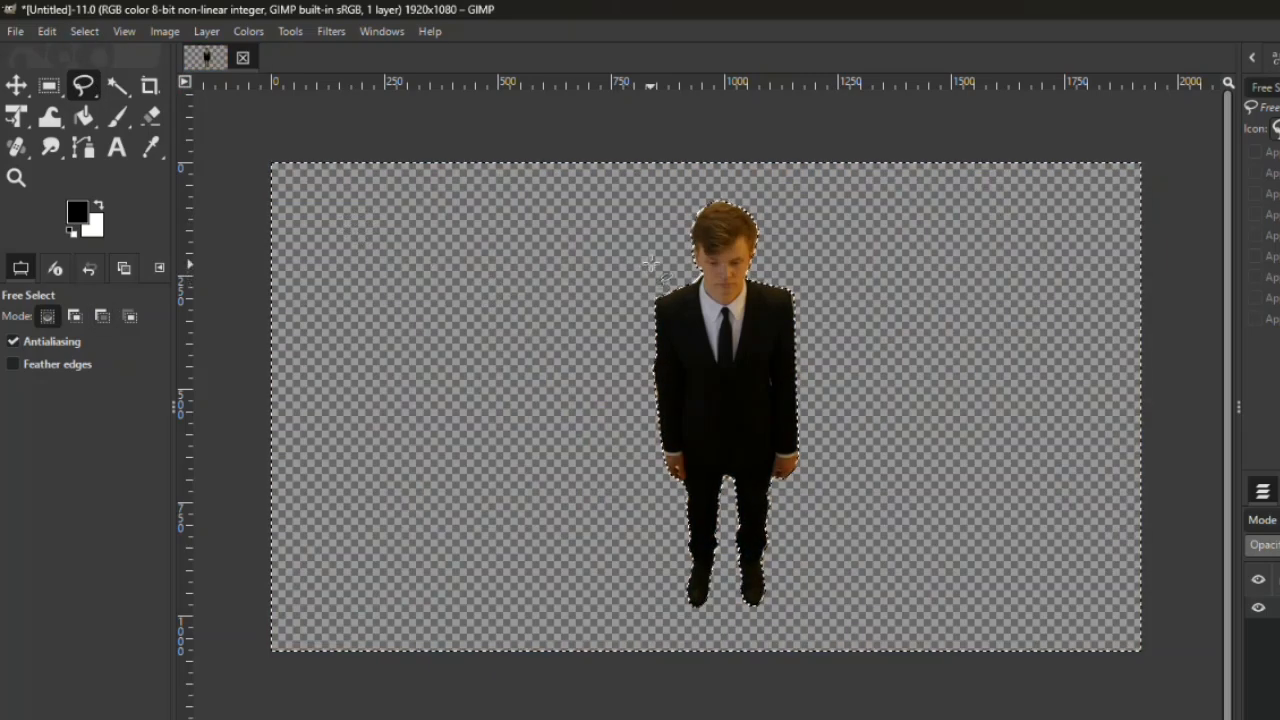
Step: Save the cut-out image as Untitled.xcf in the Downloads folder
{"action": "left_click", "coordinate": [18, 33]}
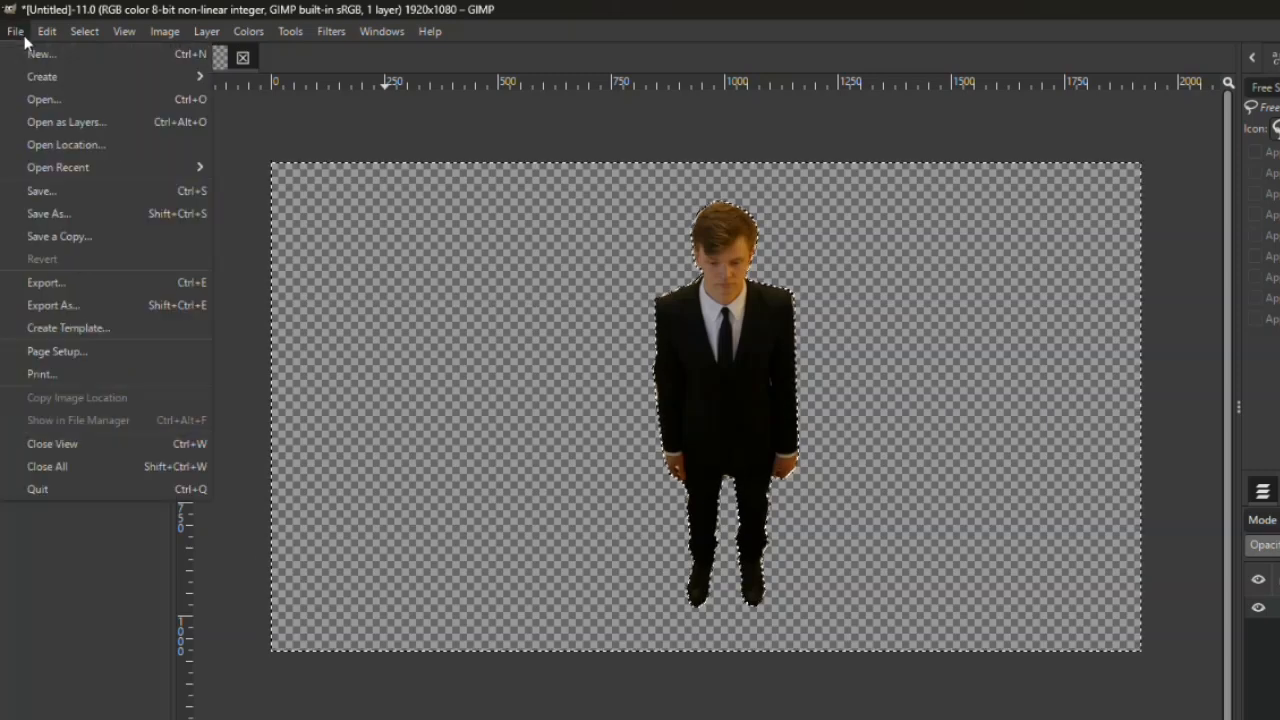
{"action": "left_click", "coordinate": [87, 197]}
{"action": "left_click", "coordinate": [88, 198]}
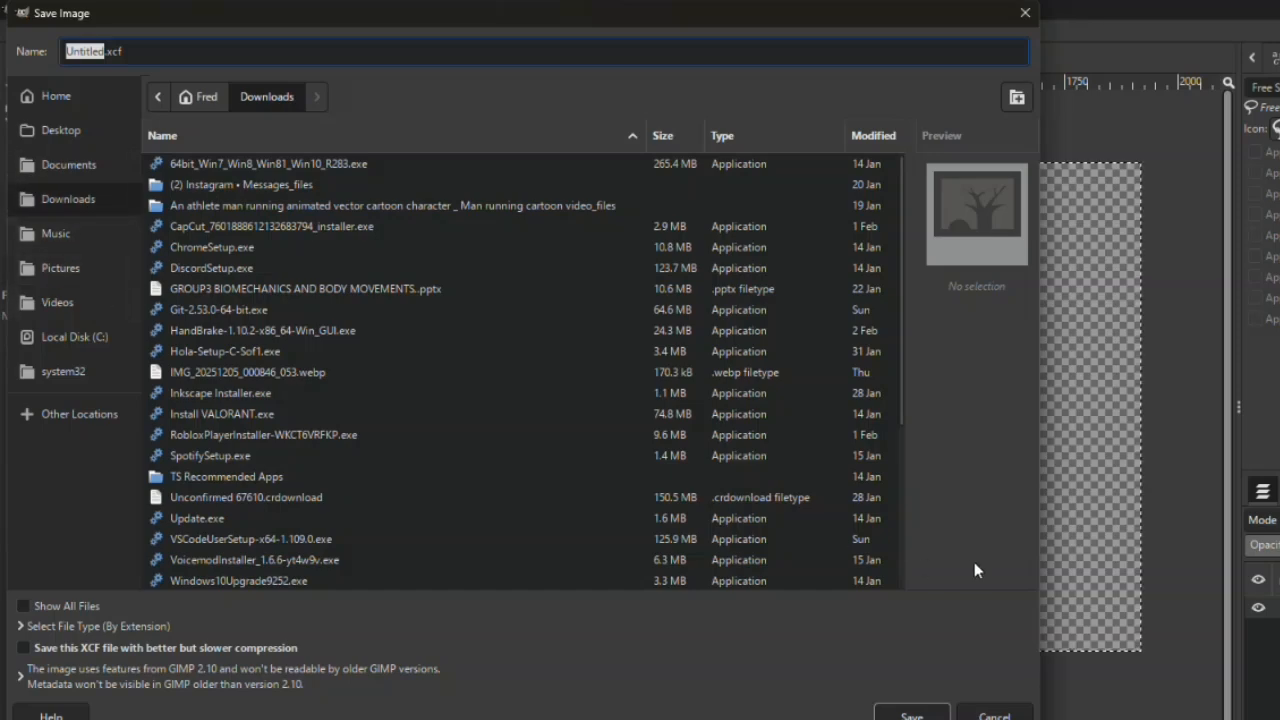
{"action": "left_click", "coordinate": [888, 710]}
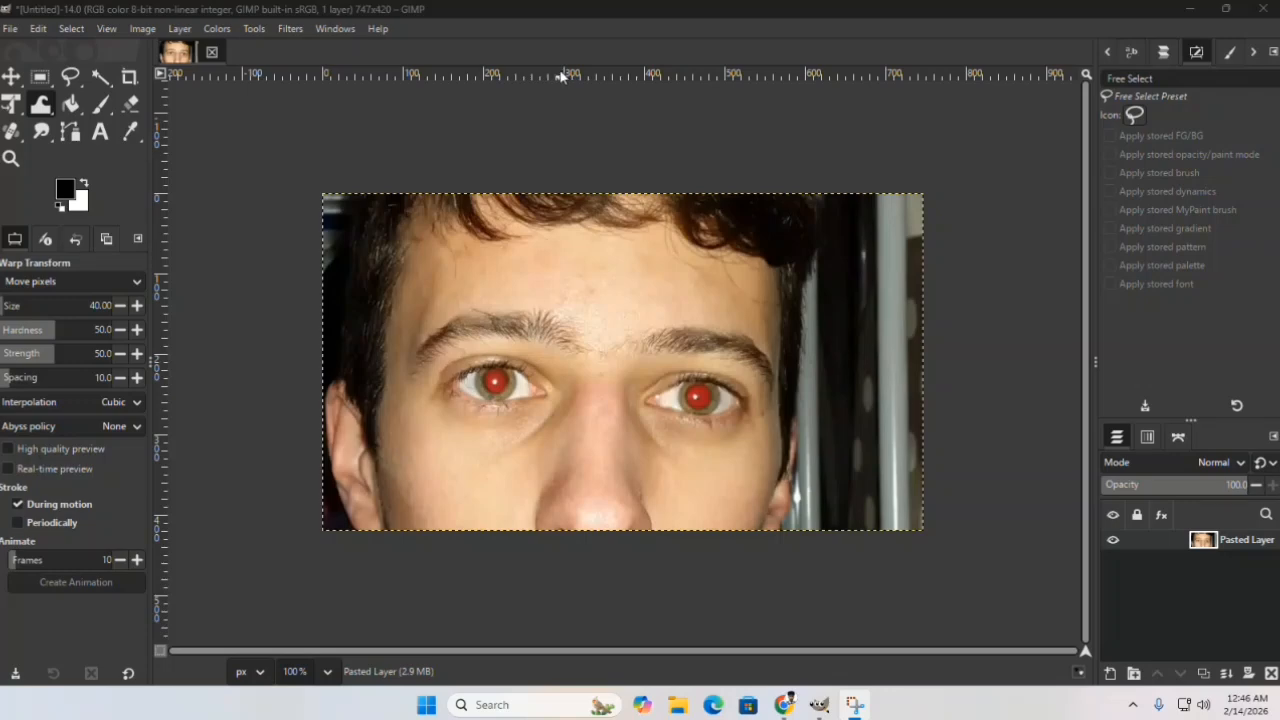
Step: Open the Red Eye Removal filter for the pasted close-up face layer and check its presets
{"action": "left_click", "coordinate": [291, 28]}
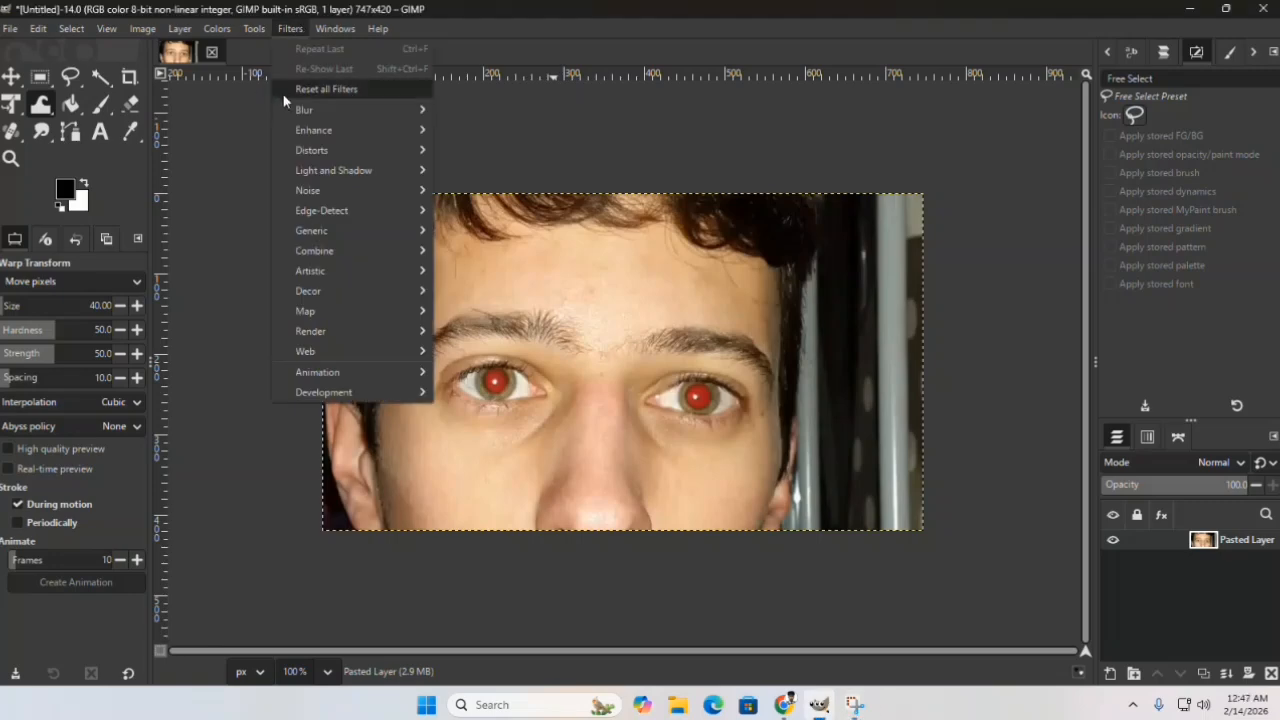
{"action": "mouse_move", "coordinate": [345, 138]}
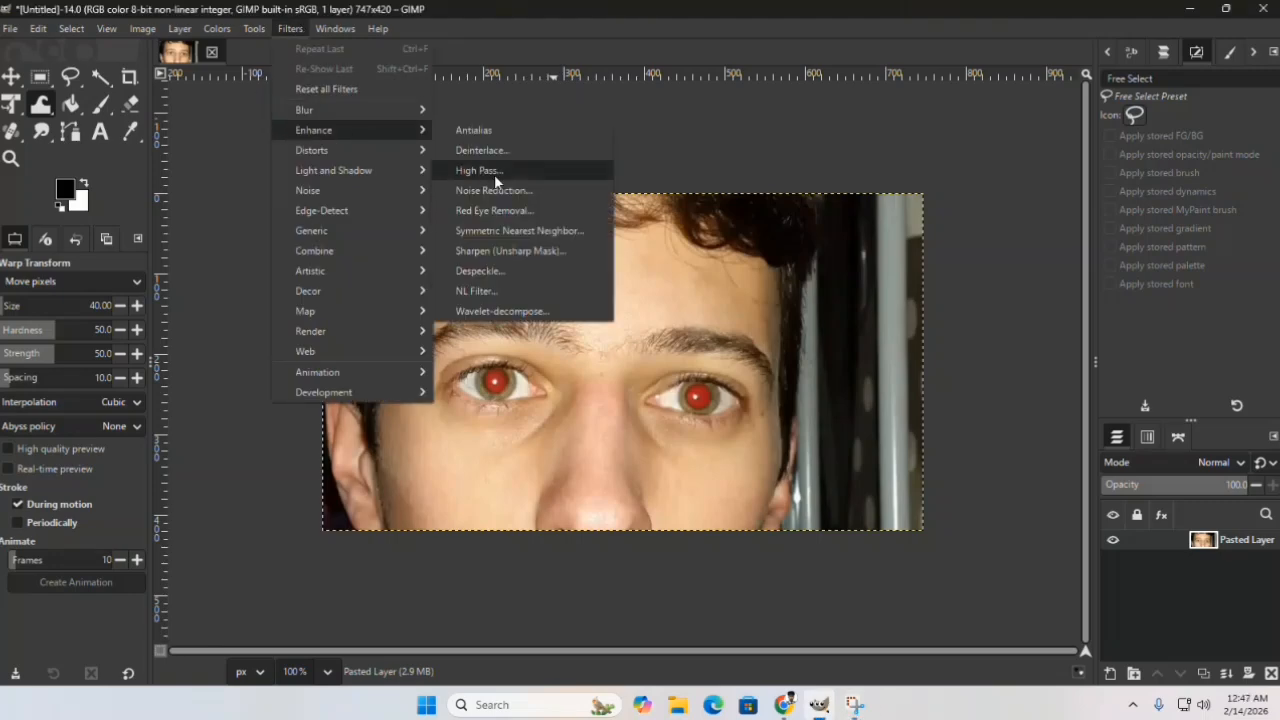
{"action": "left_click", "coordinate": [498, 206]}
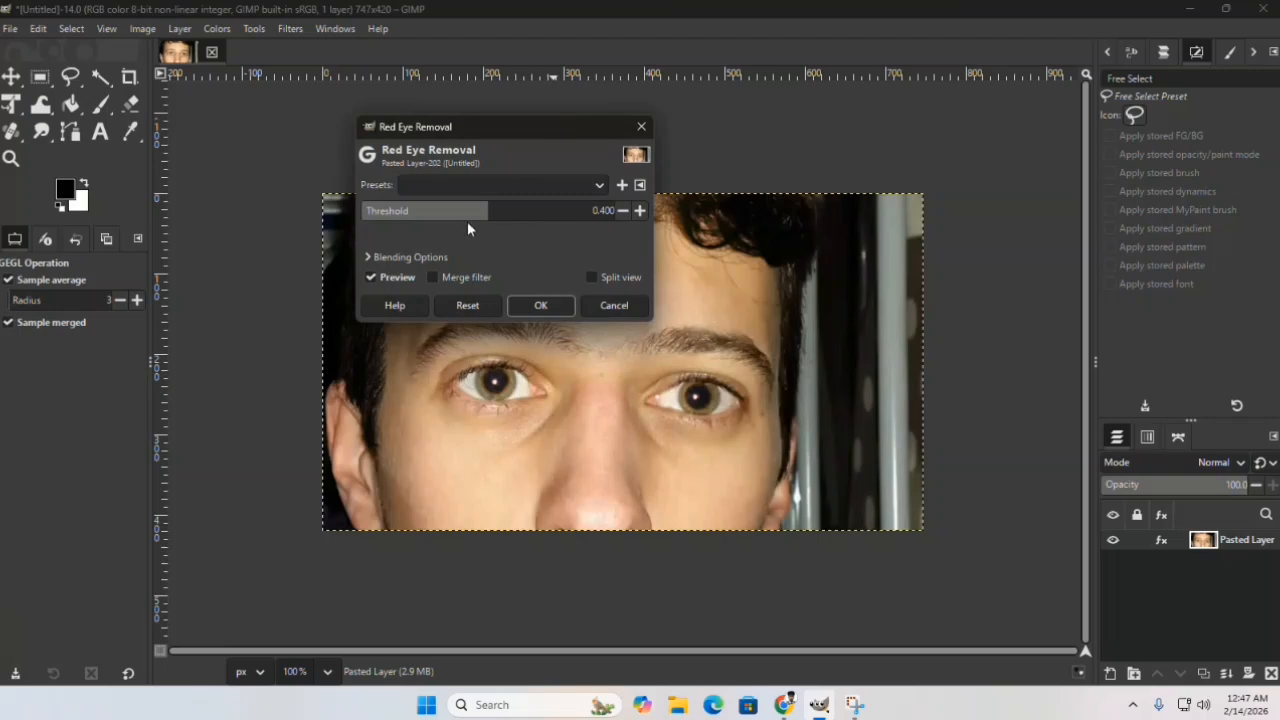
{"action": "left_click", "coordinate": [476, 185]}
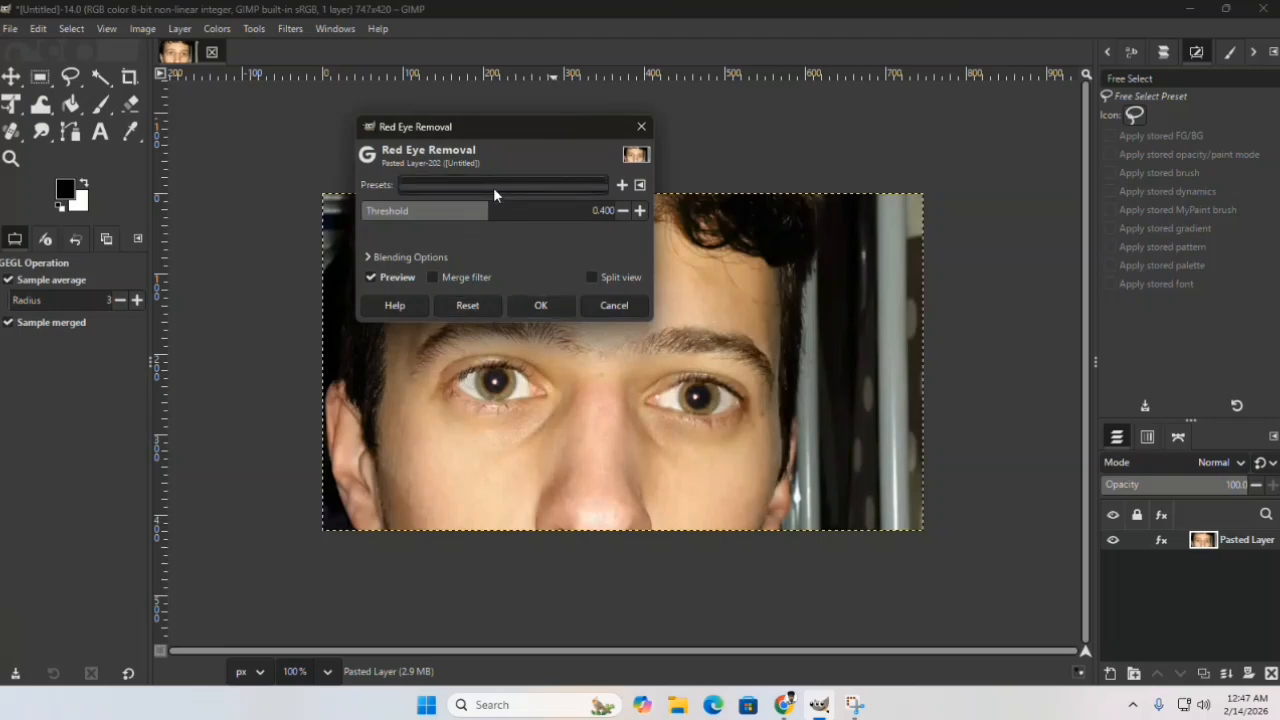
{"action": "left_click", "coordinate": [494, 189]}
{"action": "left_click_drag", "start_coordinate": [515, 127], "coordinate": [502, 121]}
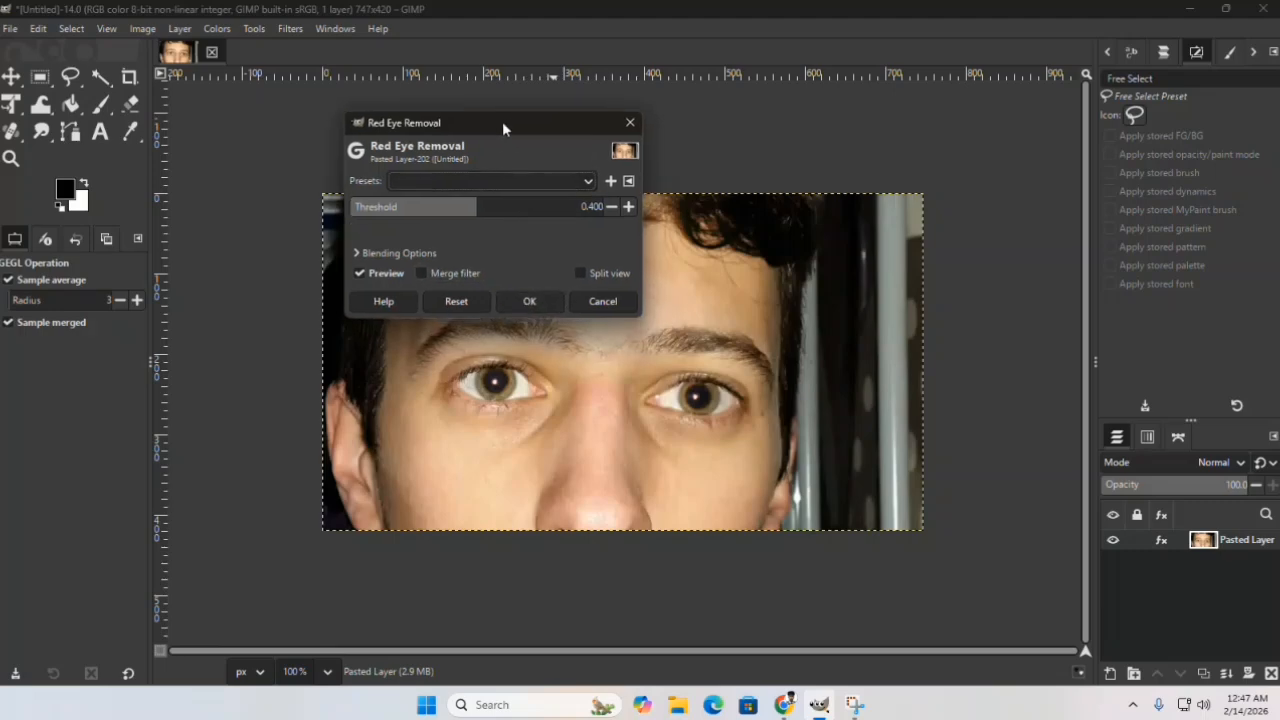
Step: Apply Red Eye Removal with Merge filter and Split view enabled, moving the split line past both eyes
{"action": "left_click", "coordinate": [426, 273]}
{"action": "left_click", "coordinate": [581, 274]}
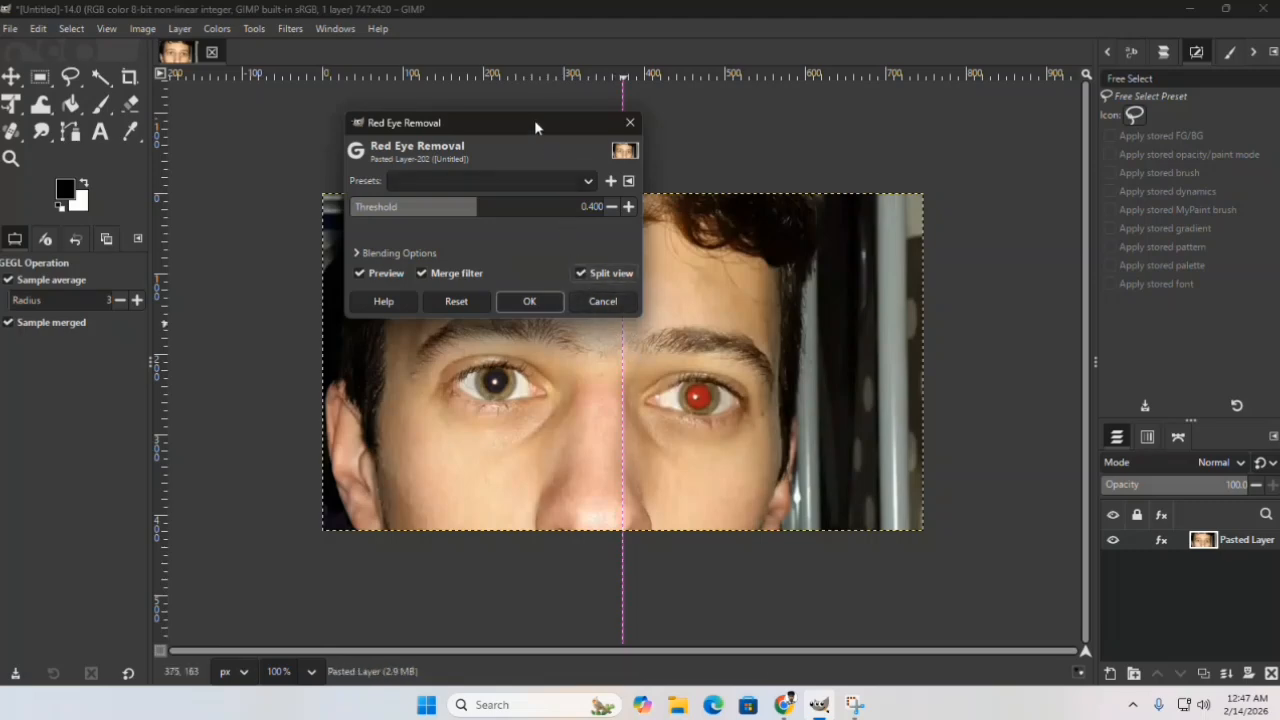
{"action": "left_click_drag", "start_coordinate": [534, 120], "coordinate": [413, 105]}
{"action": "left_click_drag", "start_coordinate": [623, 190], "coordinate": [811, 220]}
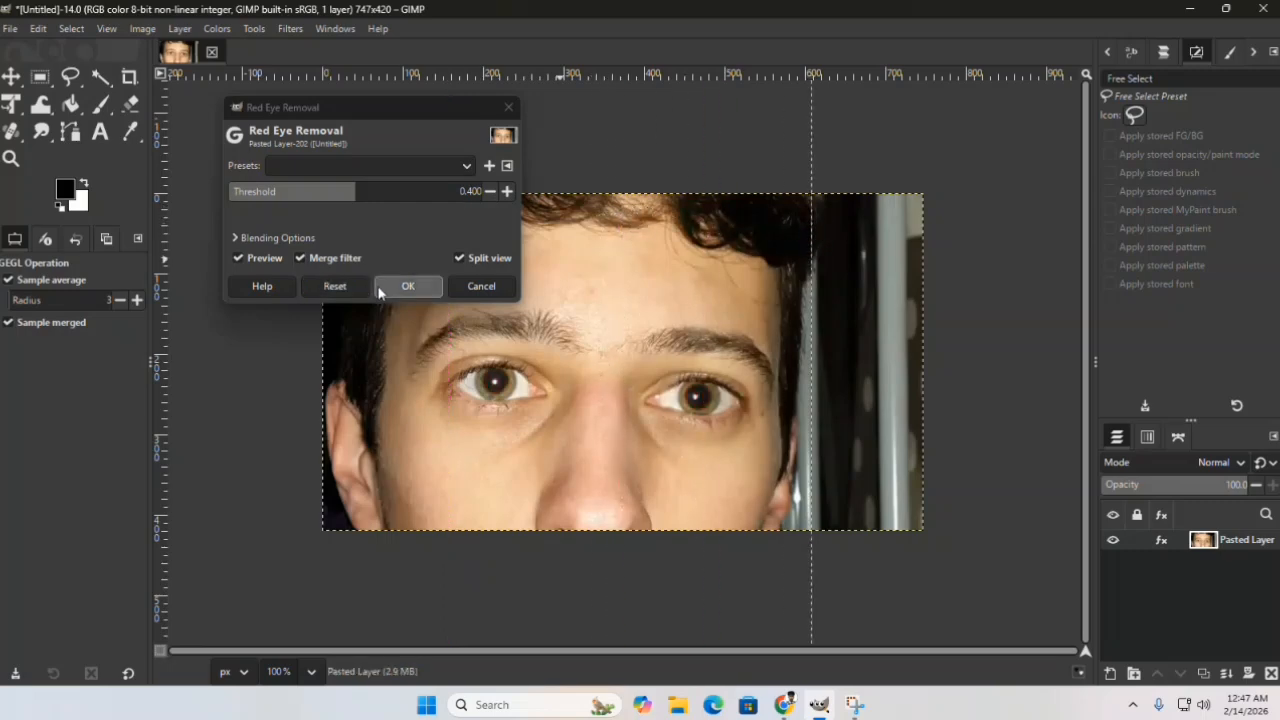
{"action": "left_click", "coordinate": [356, 288]}
{"action": "left_click", "coordinate": [402, 288]}
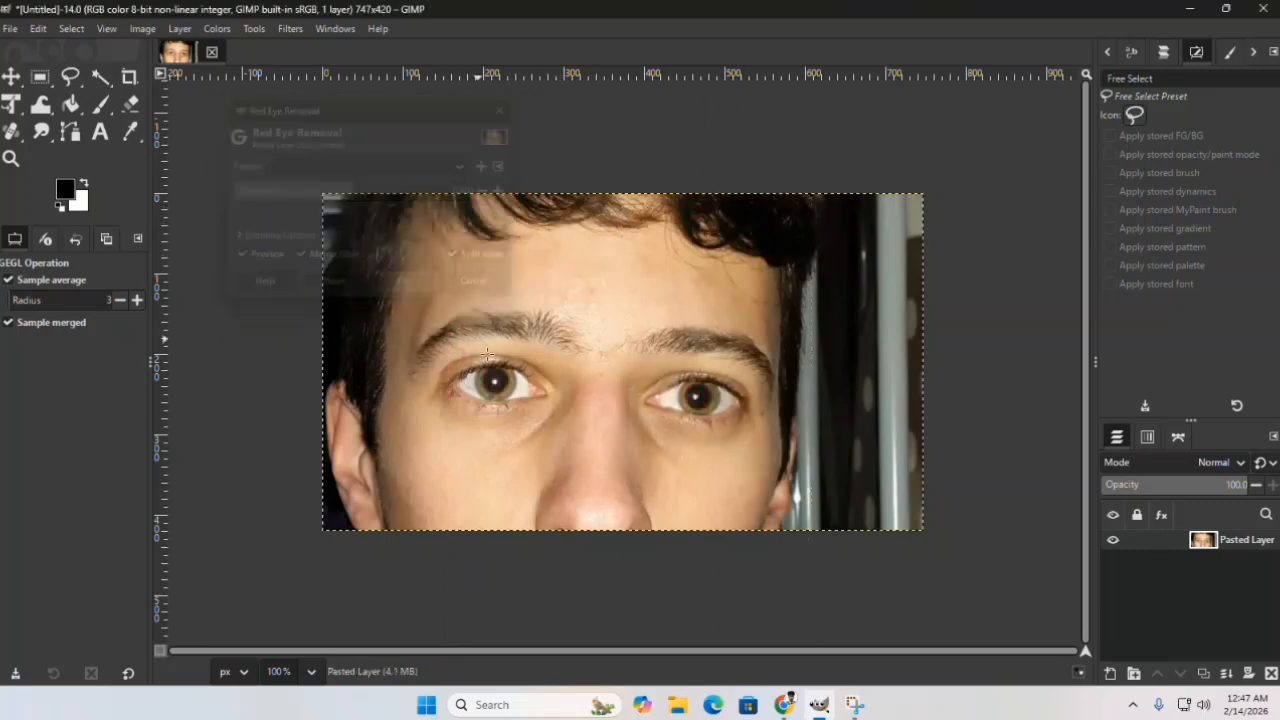